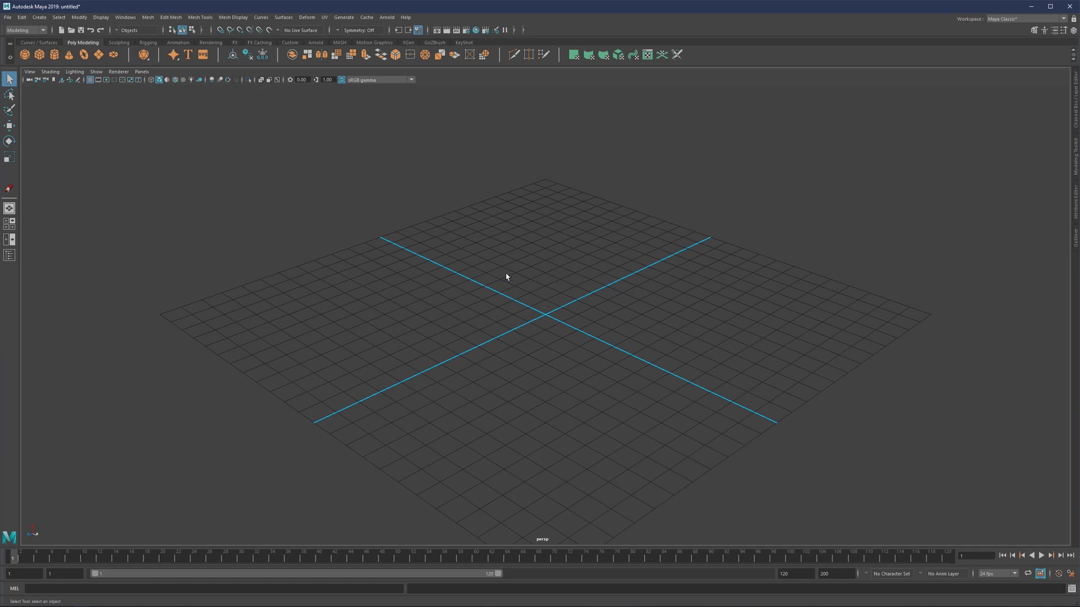
Step: Reset the Maya Classic workspace to its default layout and show the Modeling Toolkit panel on the right
click(1001, 20)
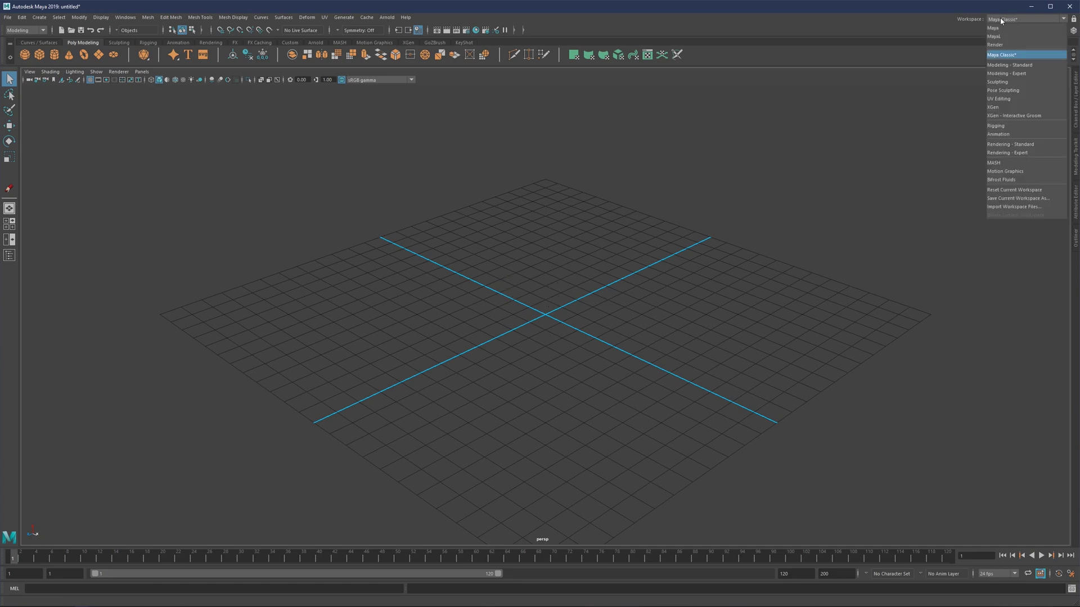
click(1013, 190)
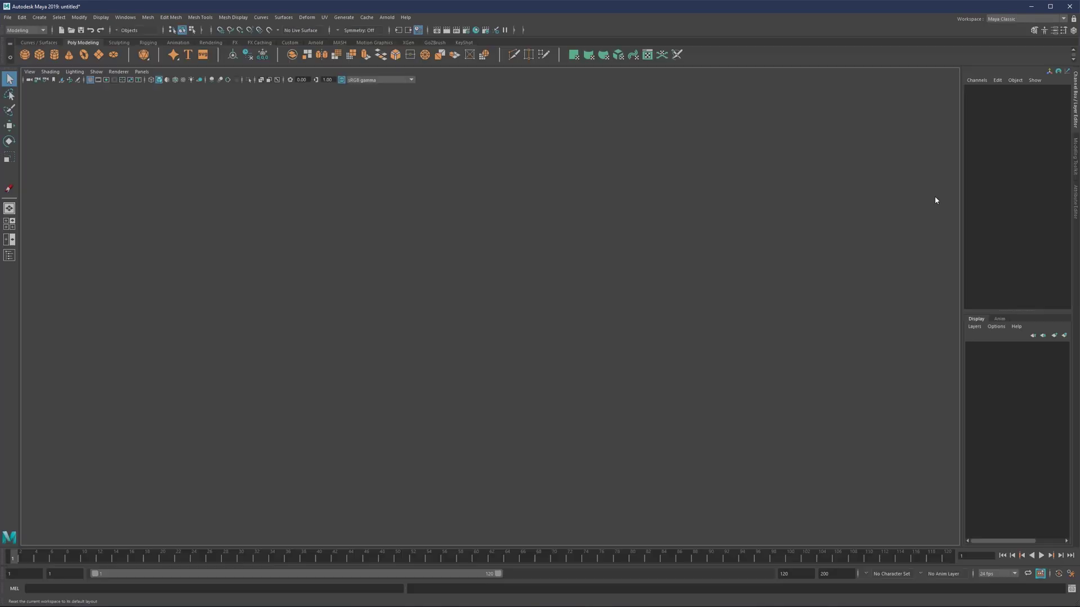
click(1077, 151)
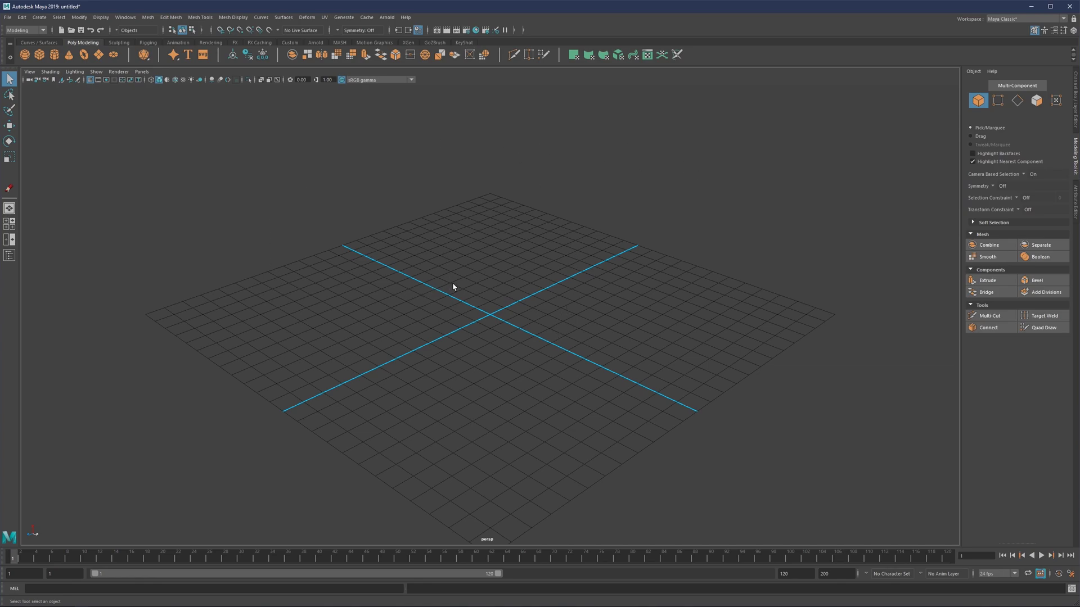
click(8, 17)
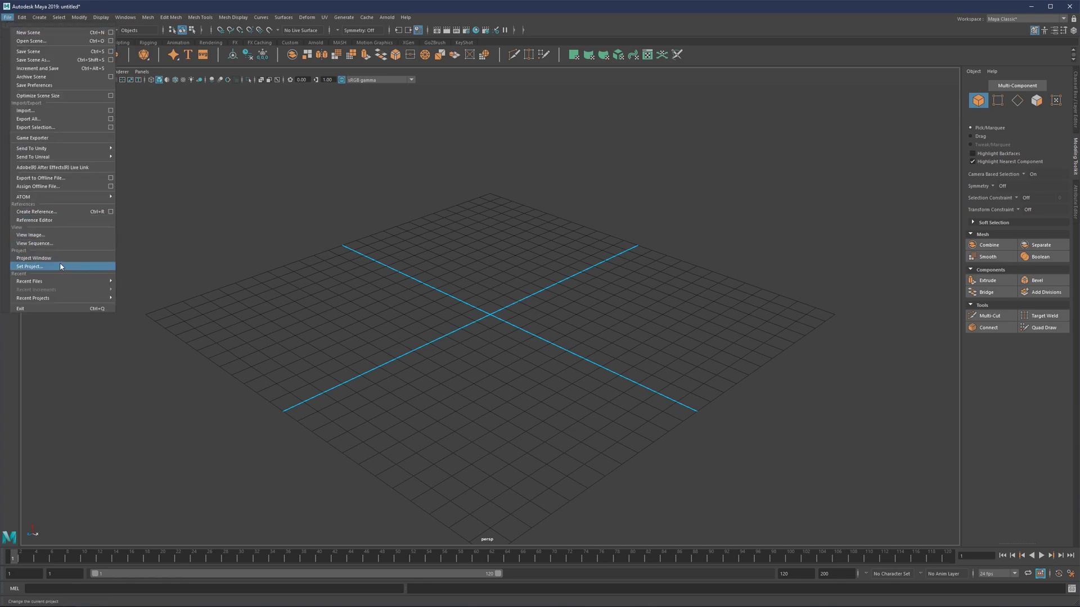
click(388, 314)
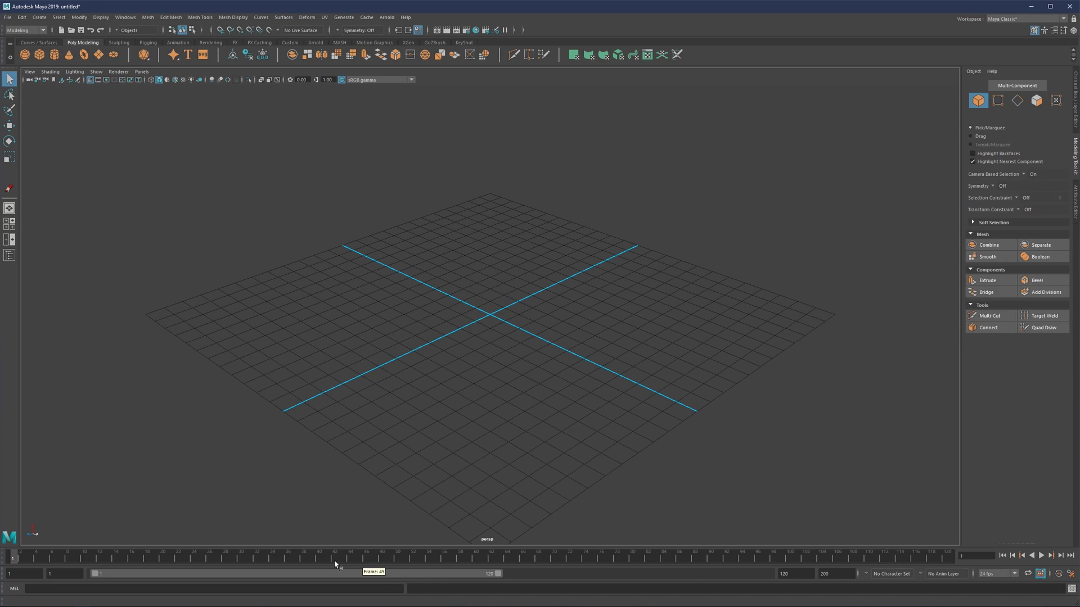
Step: Hide the Time Slider, Range Slider and Shelf from Windows > UI Elements
click(126, 18)
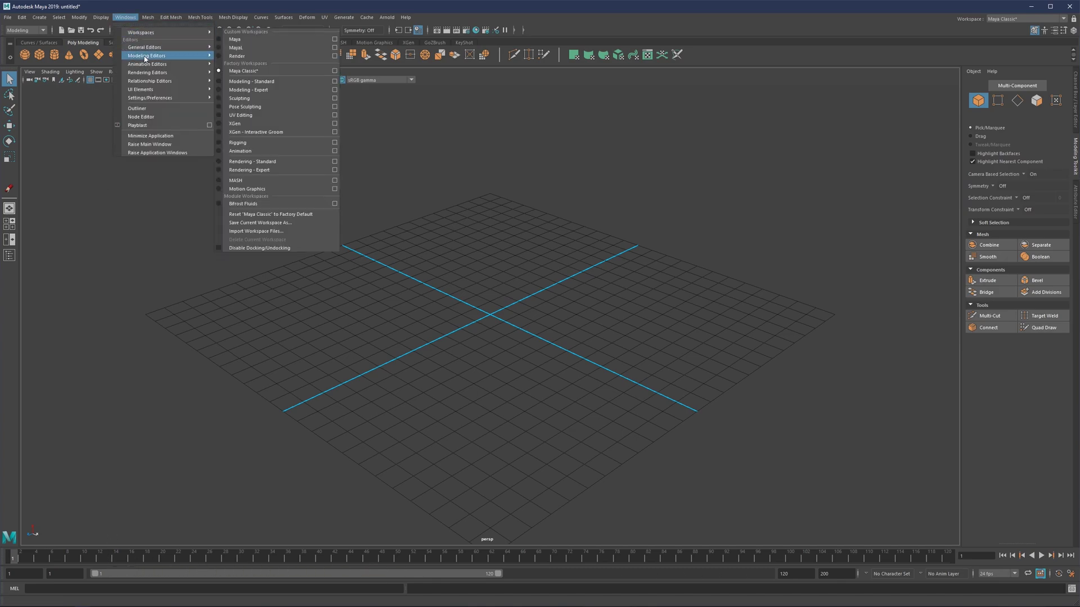
mouse_move(145, 89)
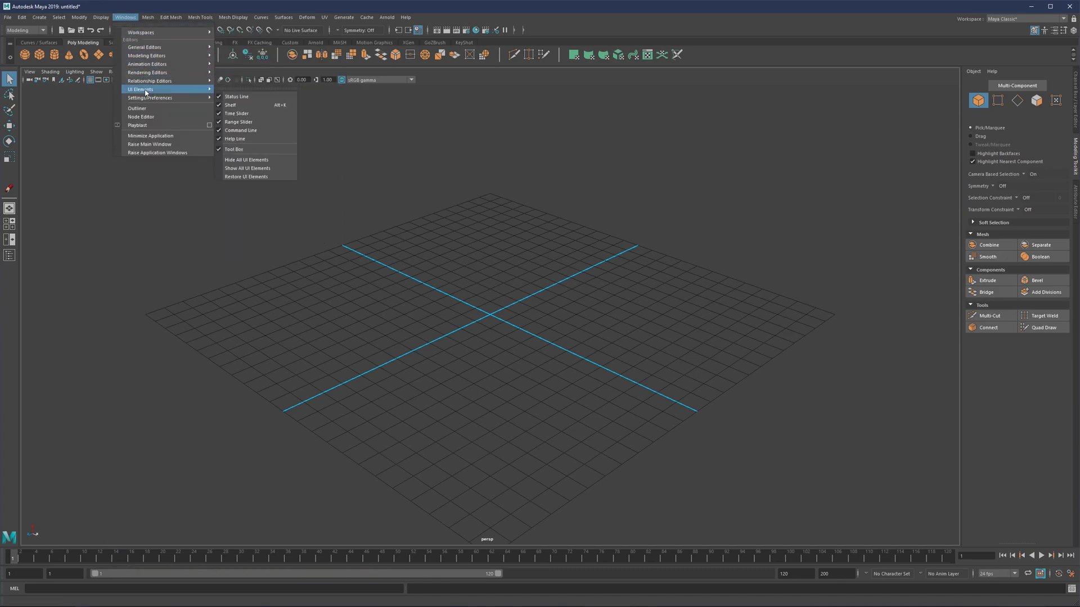
click(239, 113)
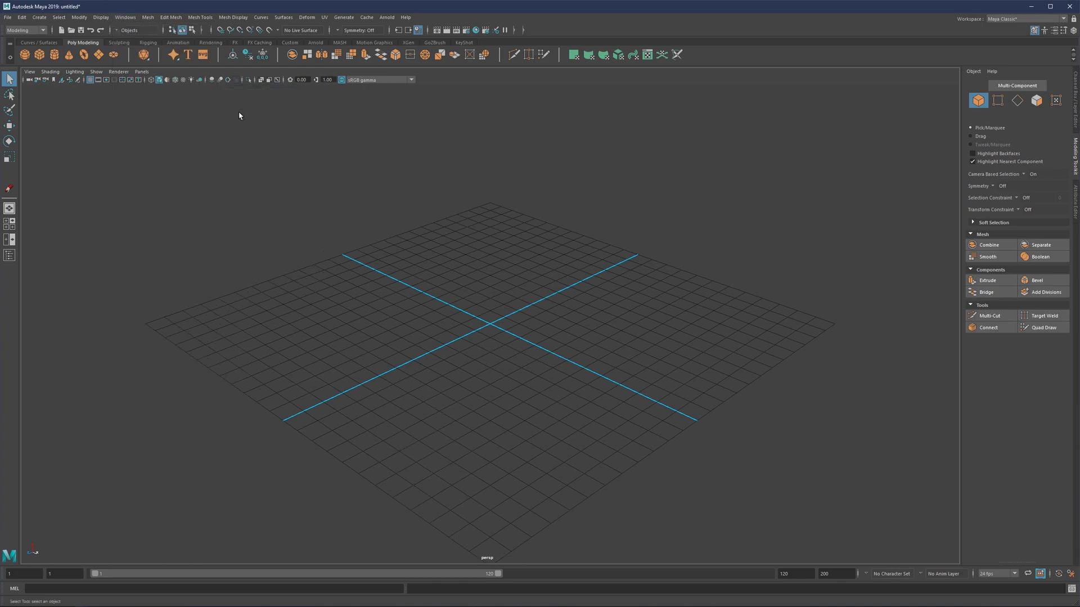
click(101, 17)
click(124, 17)
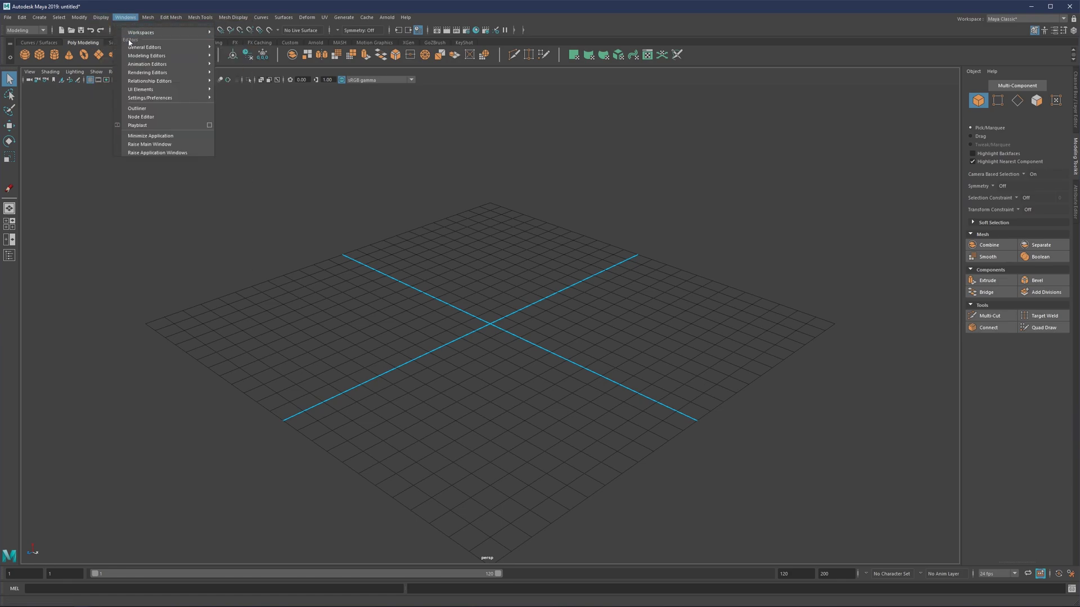
mouse_move(140, 90)
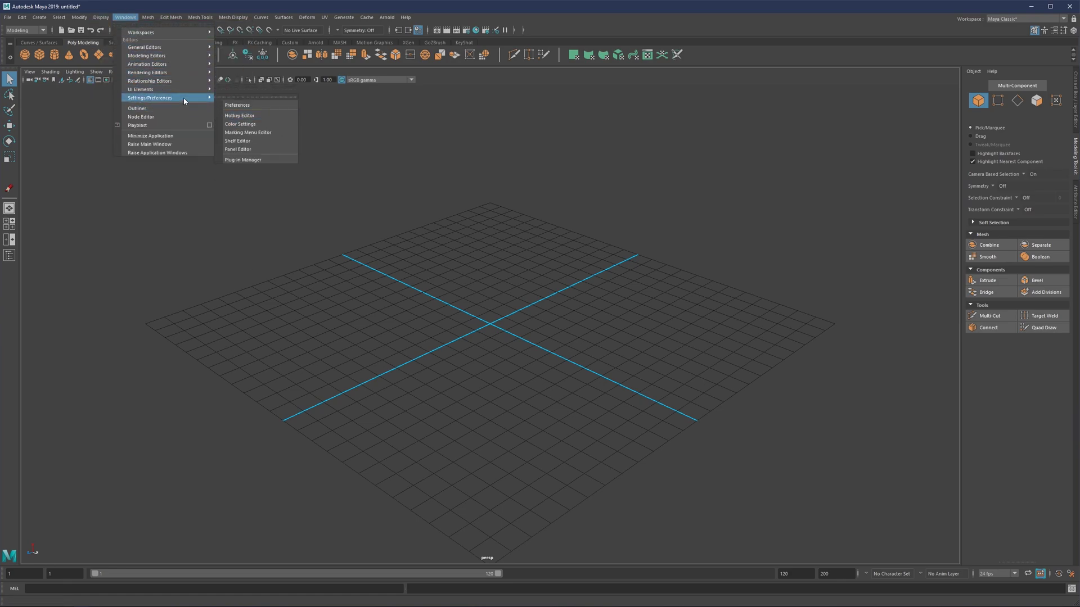
mouse_move(186, 89)
click(219, 122)
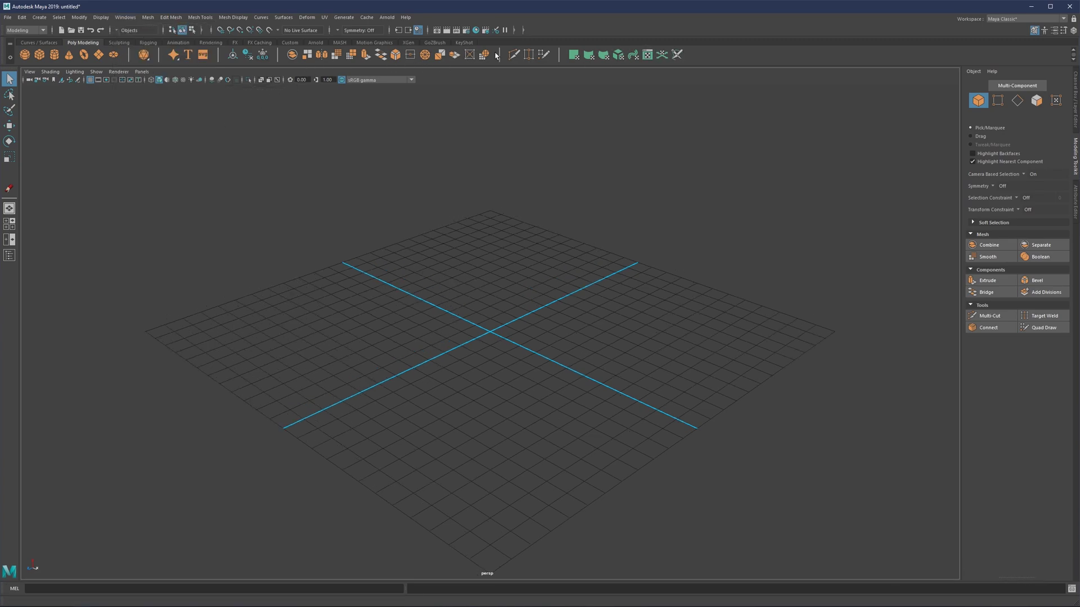
click(131, 18)
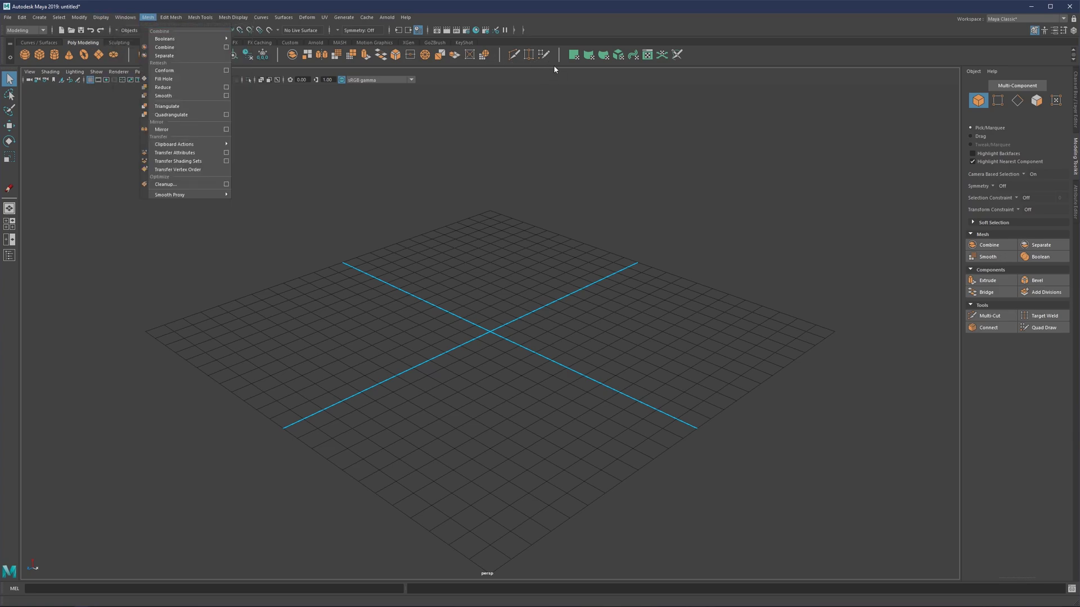
mouse_move(125, 18)
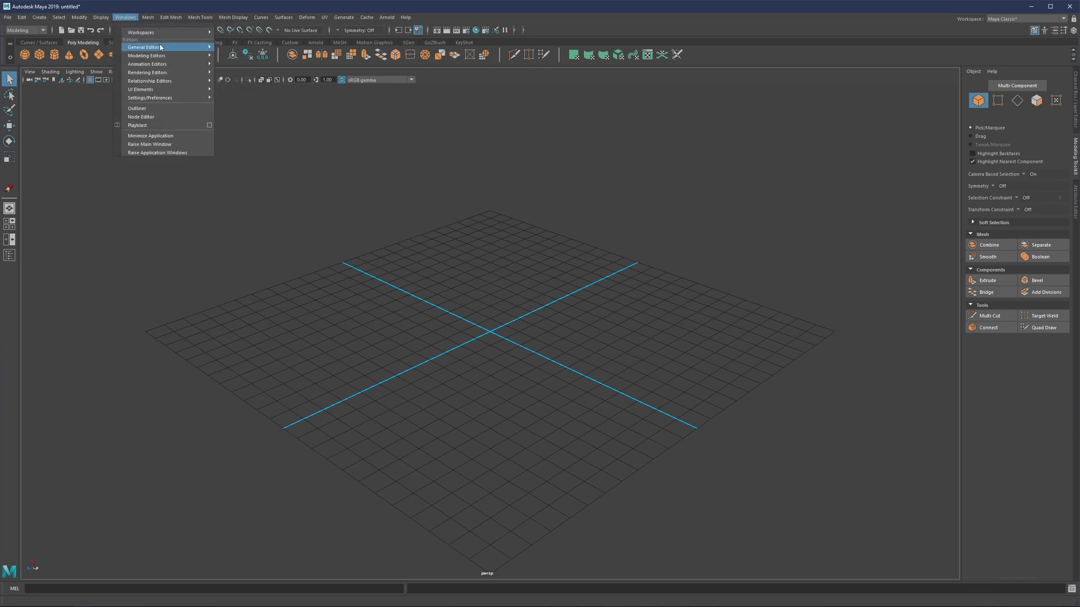
mouse_move(138, 89)
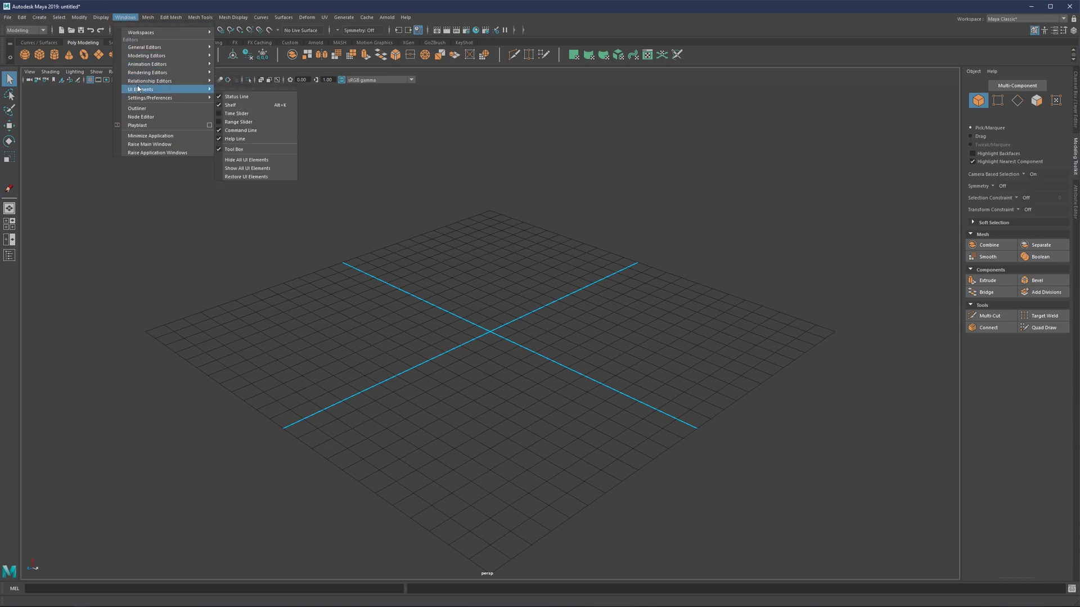
click(239, 106)
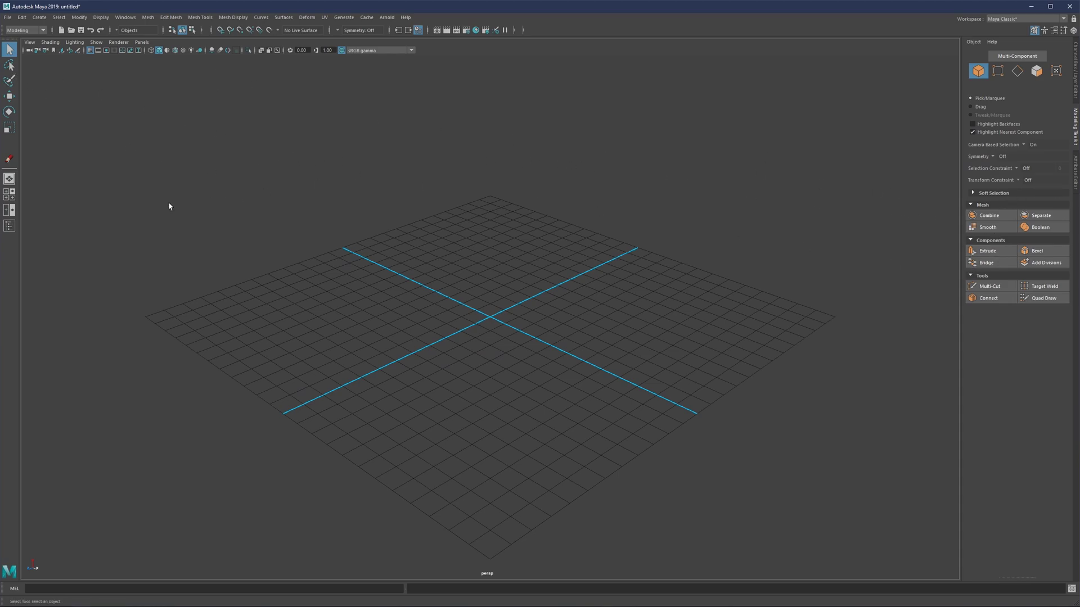
Step: Open the Outliner and dock it with the right-hand panels
click(9, 225)
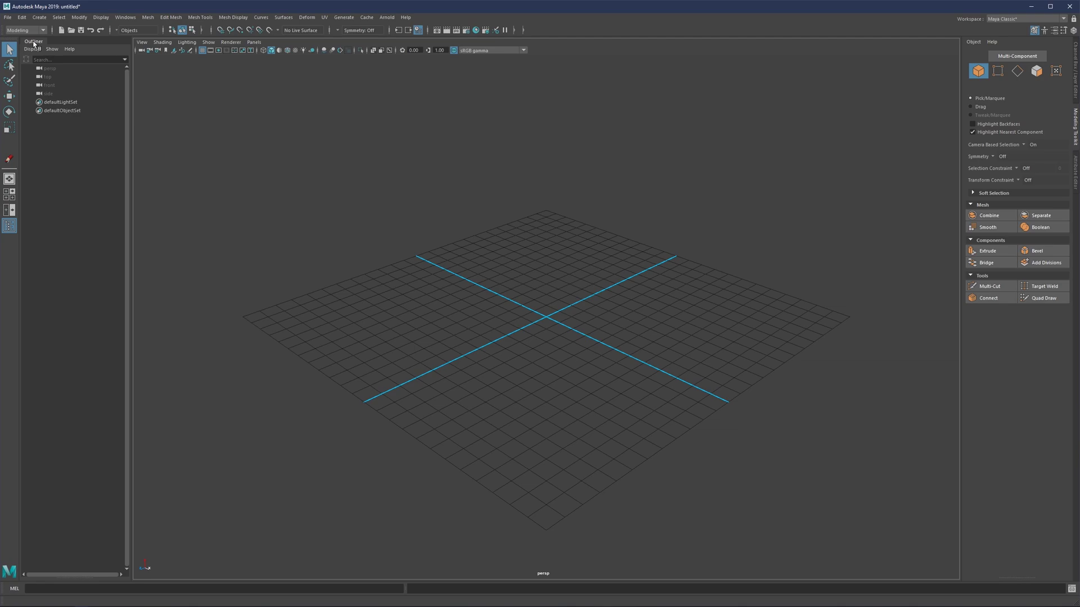
drag(33, 43, 1074, 216)
drag(982, 41, 1076, 226)
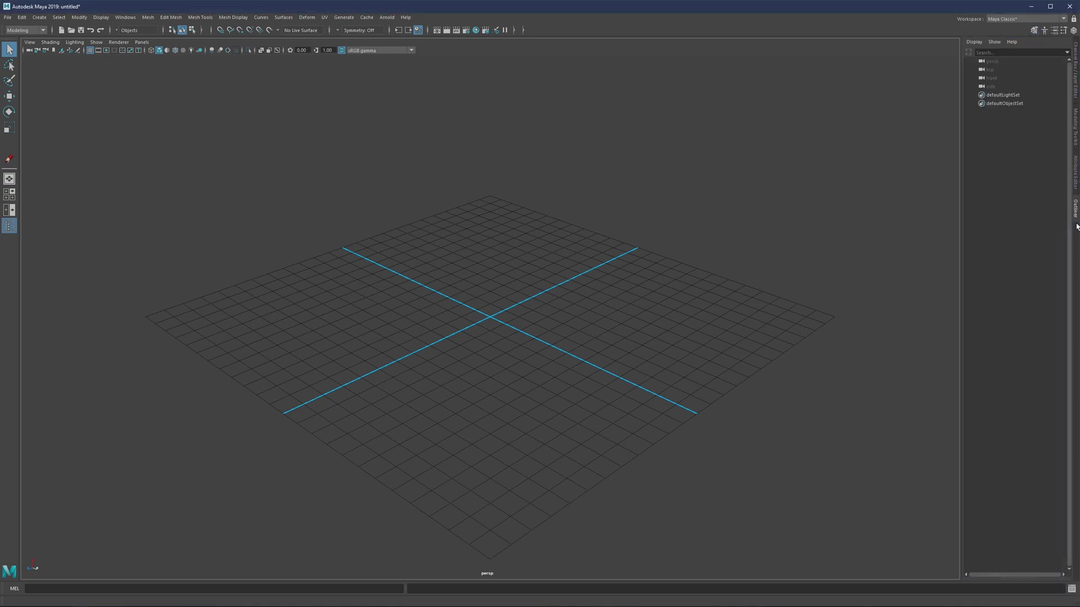
click(1077, 183)
Step: Cycle through the Attribute Editor, Channel Box and Outliner tabs, then collapse the side panel
click(1076, 124)
click(1076, 99)
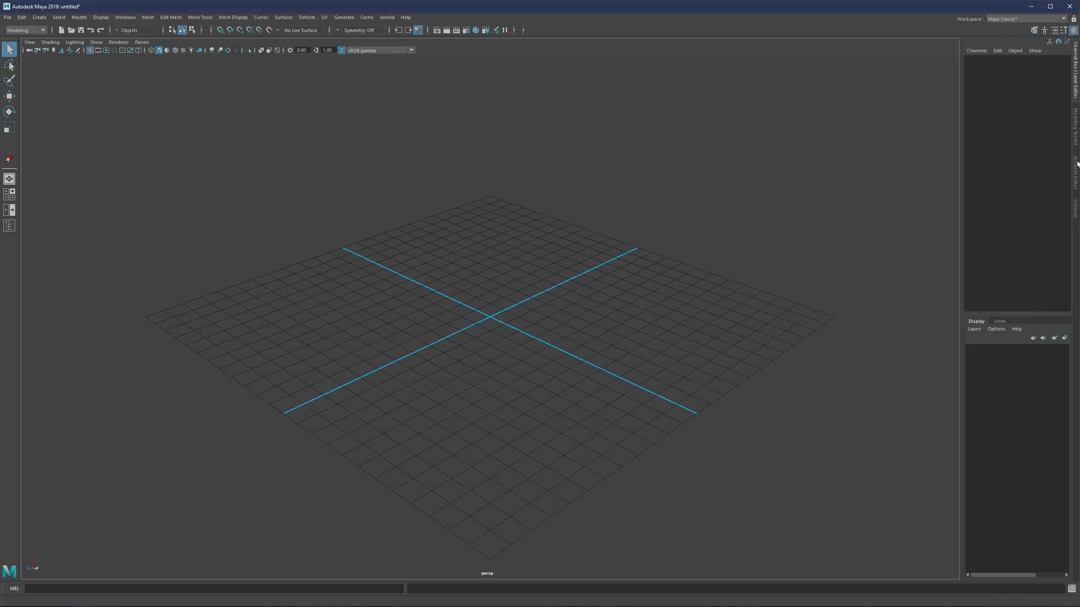
click(1076, 209)
click(1076, 175)
click(1076, 128)
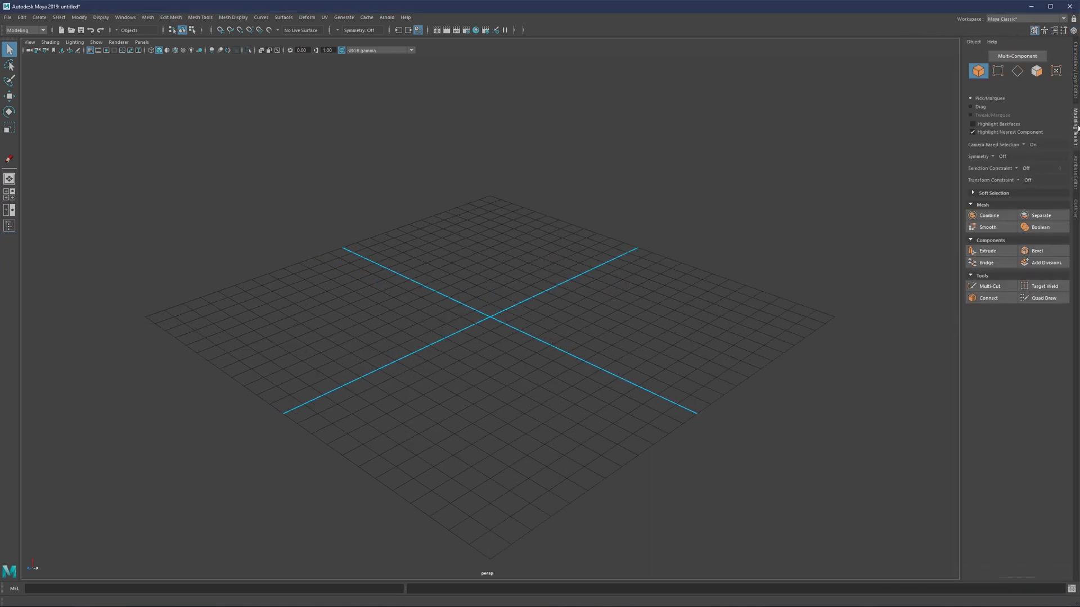
click(1076, 128)
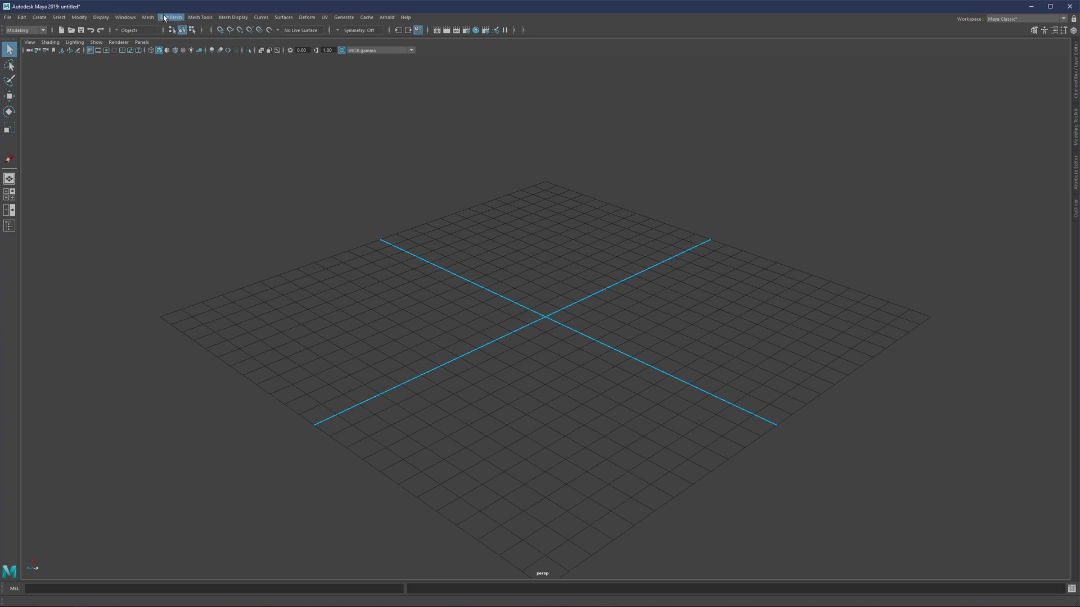
Step: Show the shelf again from Windows > UI Elements and bring up the File menu
click(125, 18)
mouse_move(148, 90)
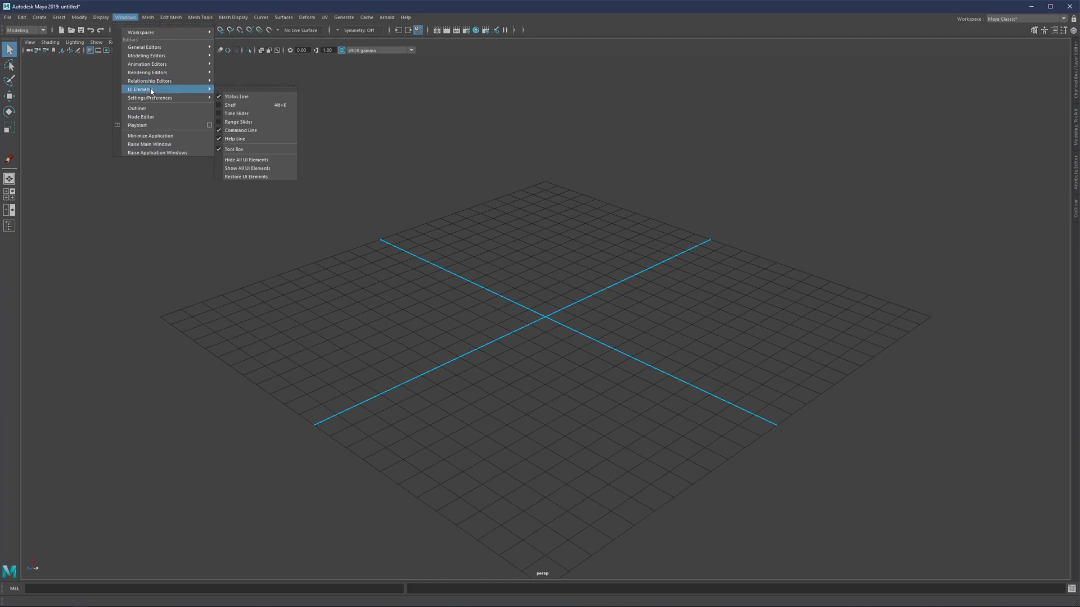
click(221, 106)
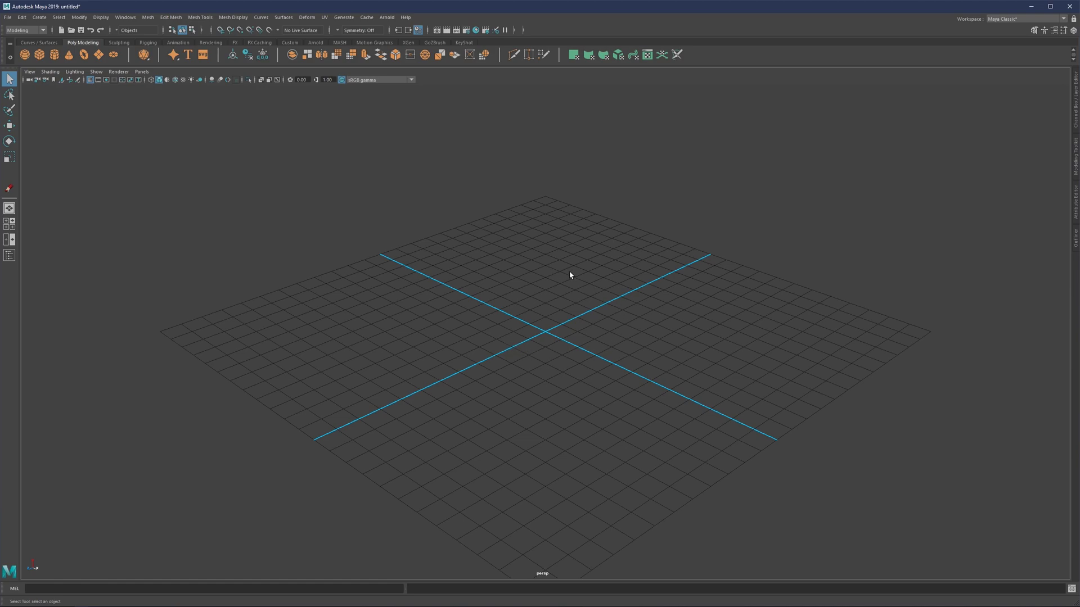
click(8, 17)
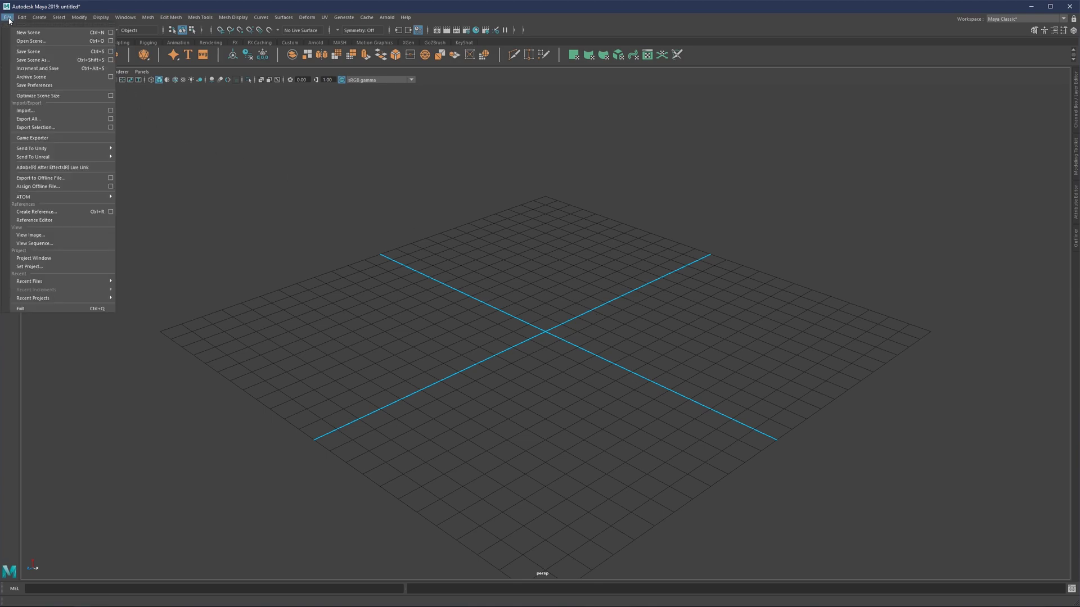
Step: Open the Project Window and start a new project
click(34, 258)
drag(413, 137, 453, 147)
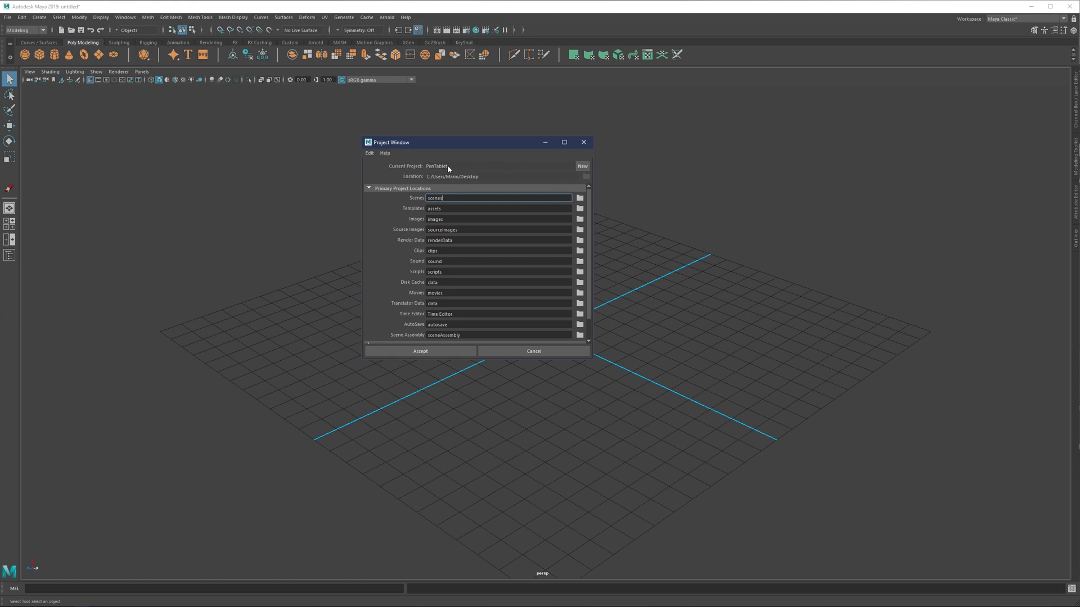
click(582, 167)
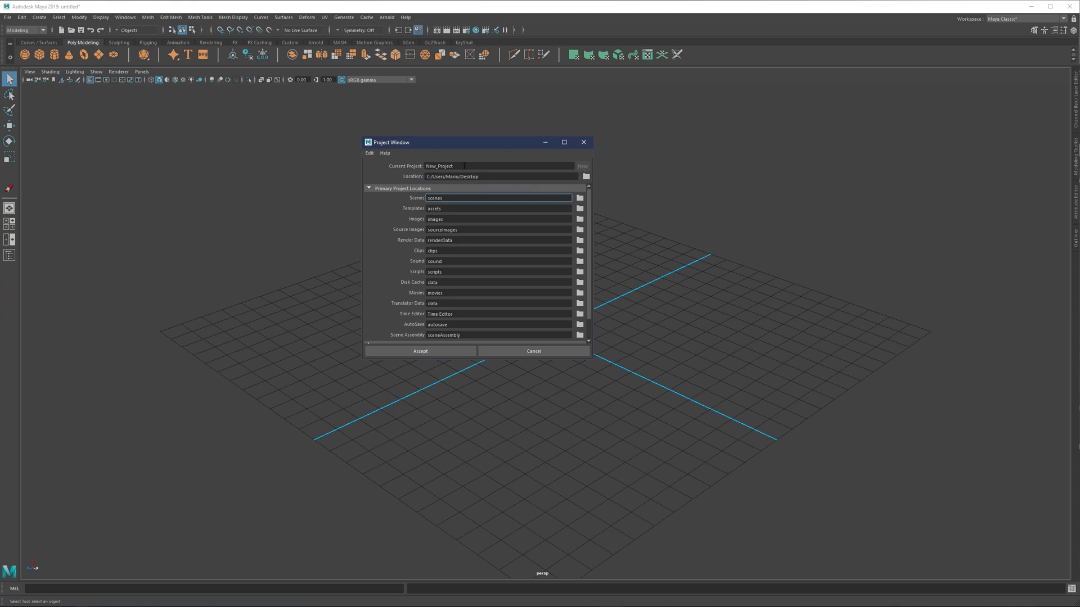
Step: Name the project PenTablet in the Desktop location with default folders, and accept it
drag(495, 166, 356, 165)
text(PenTablet)
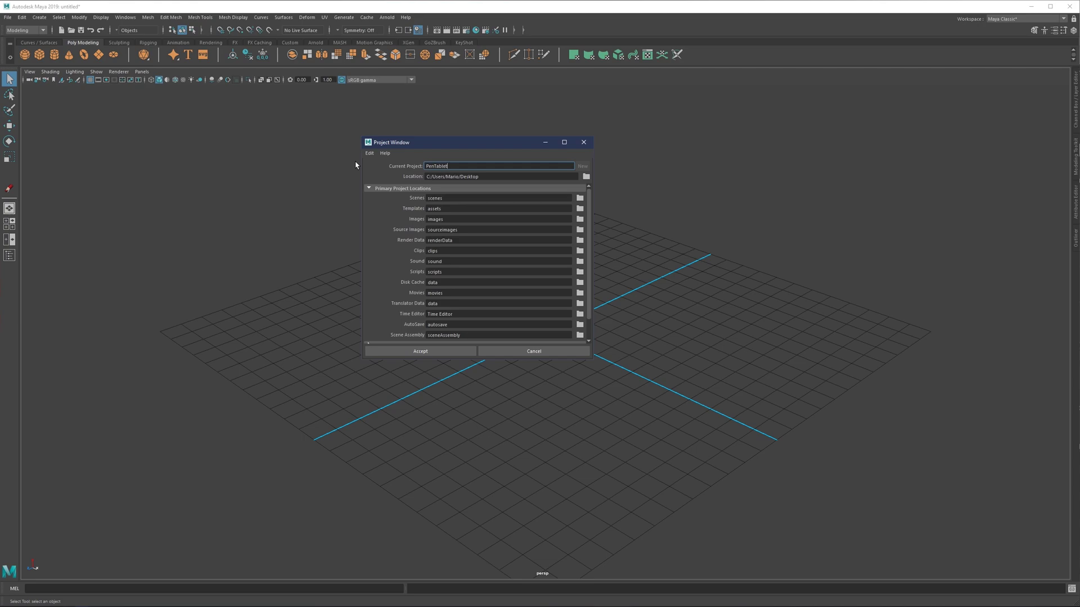
drag(458, 167, 423, 166)
drag(486, 176, 415, 175)
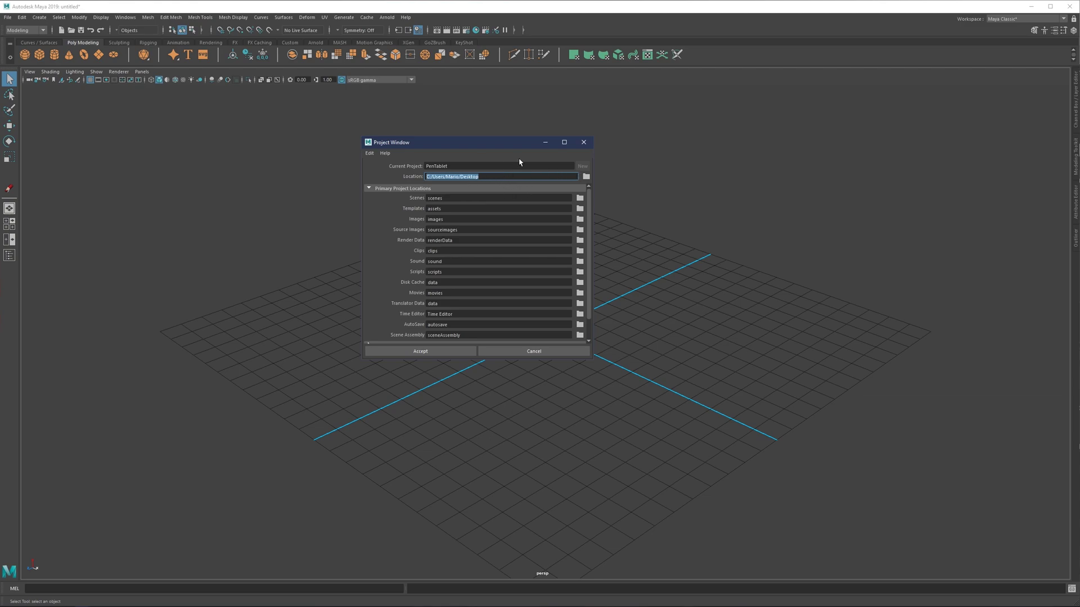
drag(513, 146, 517, 136)
scroll(591, 224, down, 2)
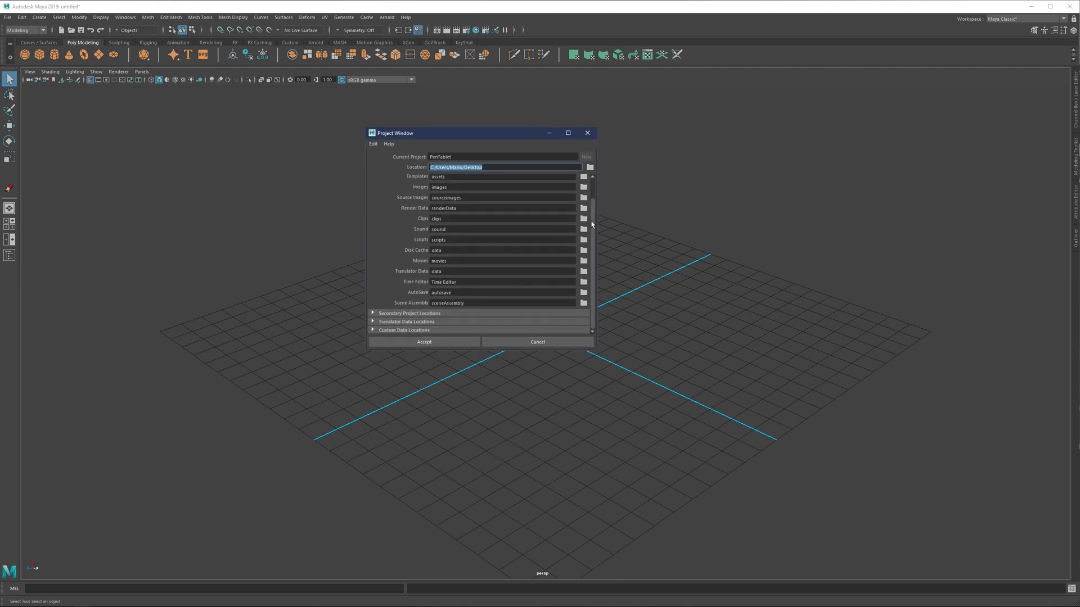
scroll(597, 193, up, 1)
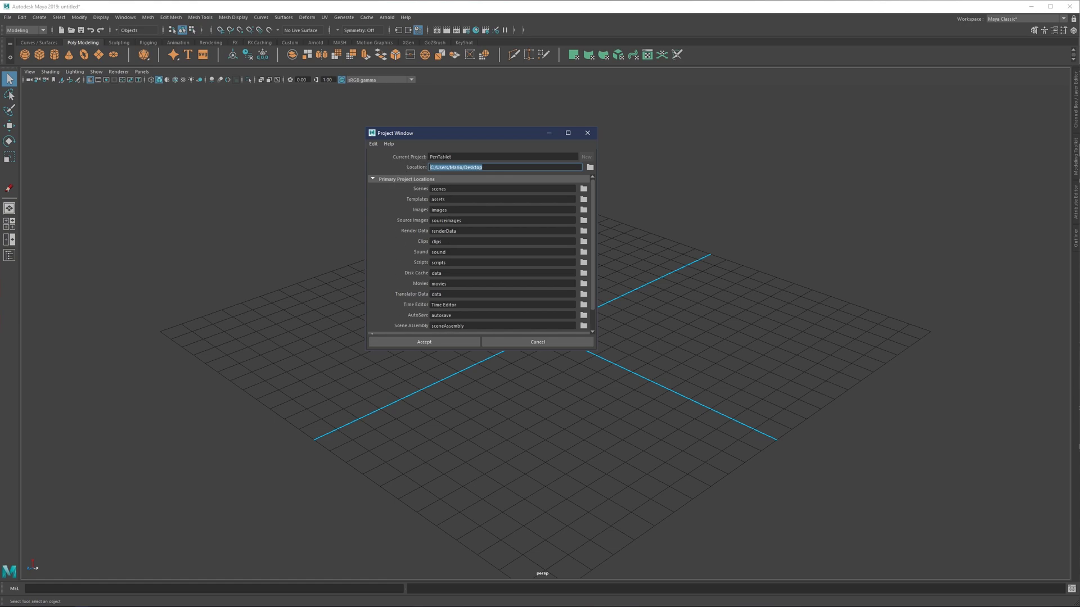
key(shift+Tab)
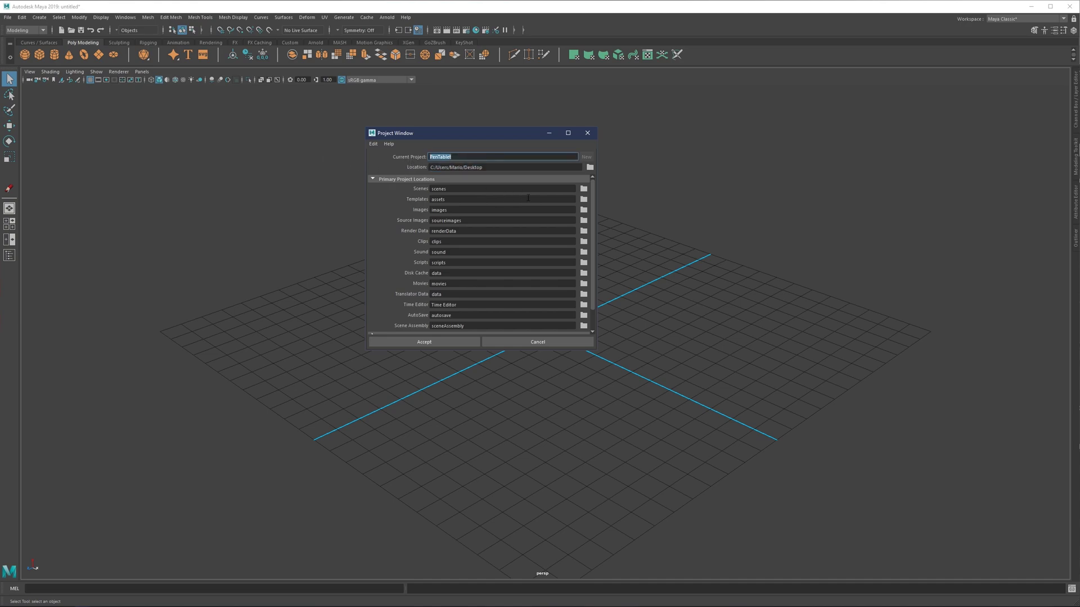
click(437, 342)
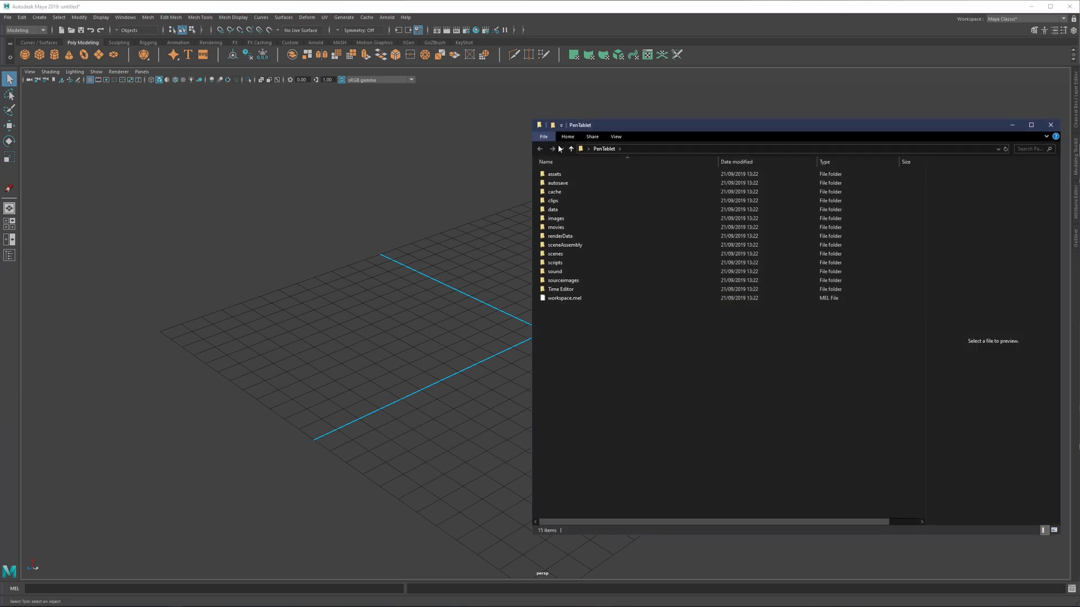
Step: Move the PenTablet folder window toward the centre of the screen
drag(637, 130, 461, 107)
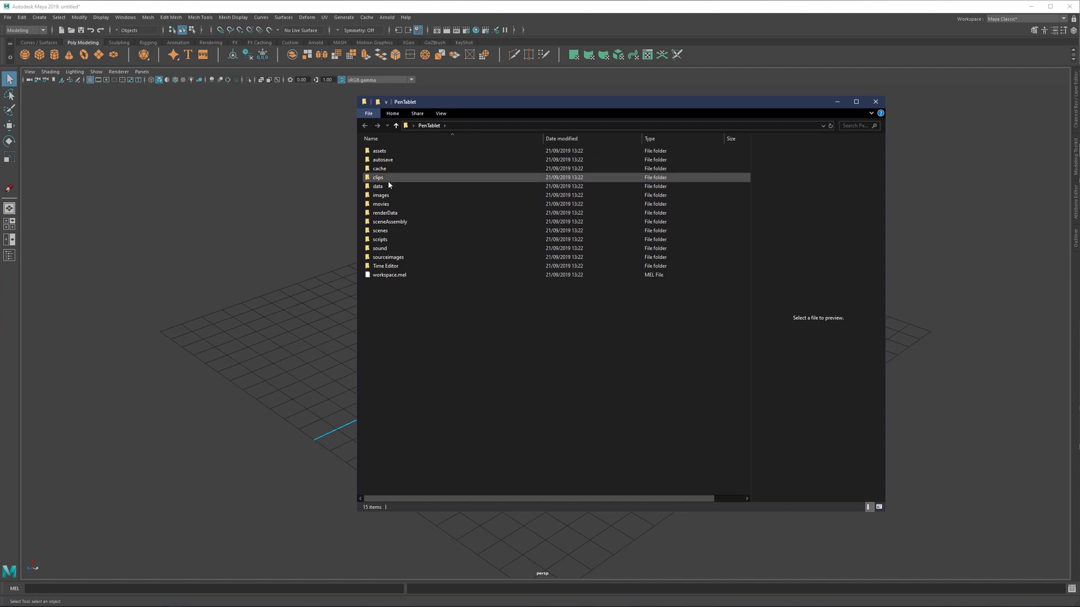
Step: Close the Explorer window and set the Desktop PenTablet folder as the current project
click(875, 102)
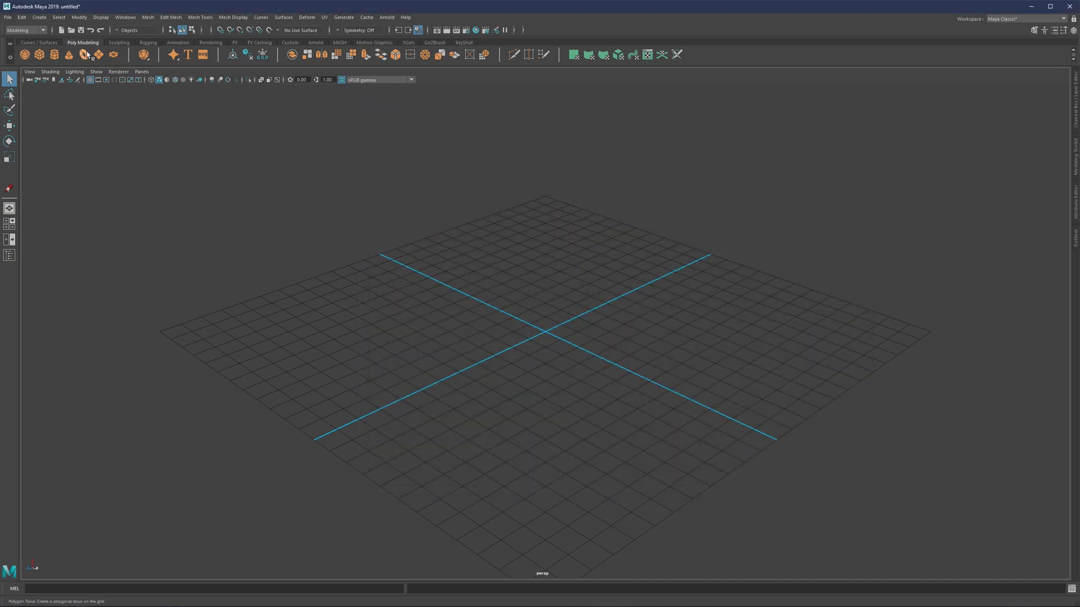
click(7, 17)
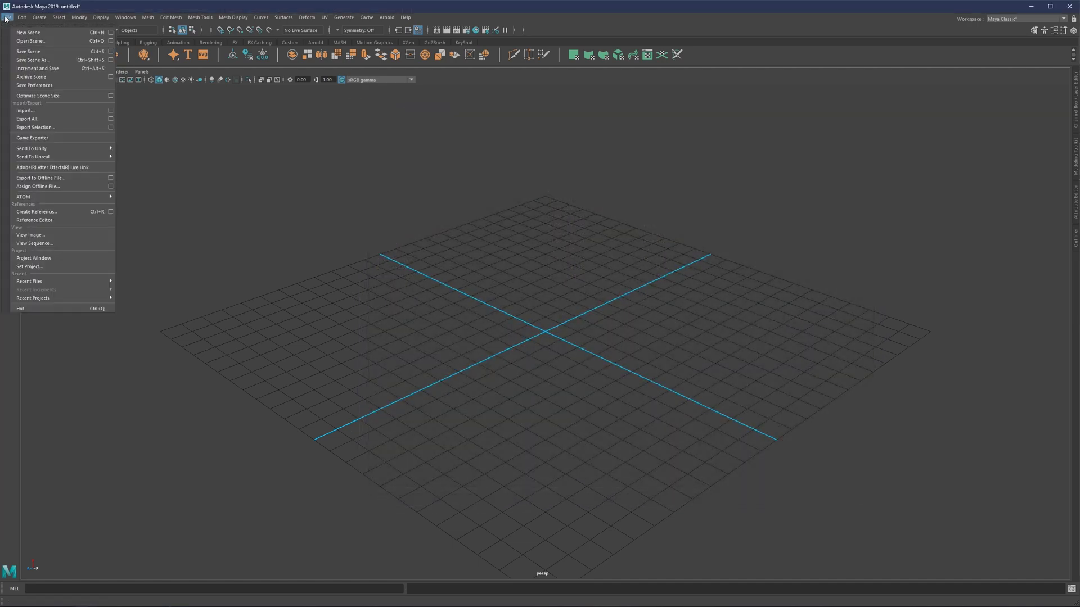
click(43, 270)
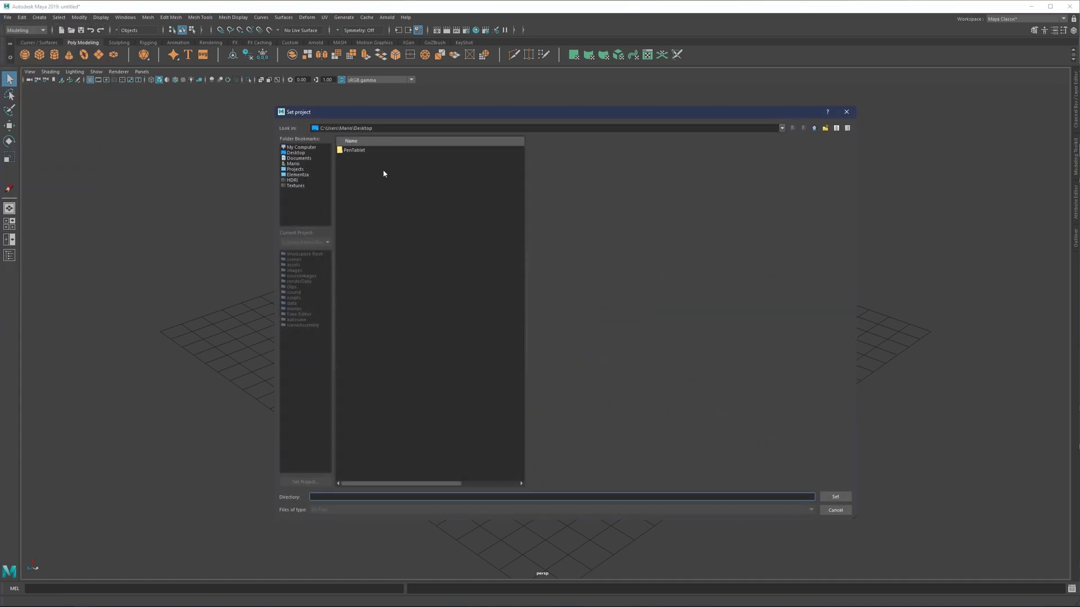
click(355, 150)
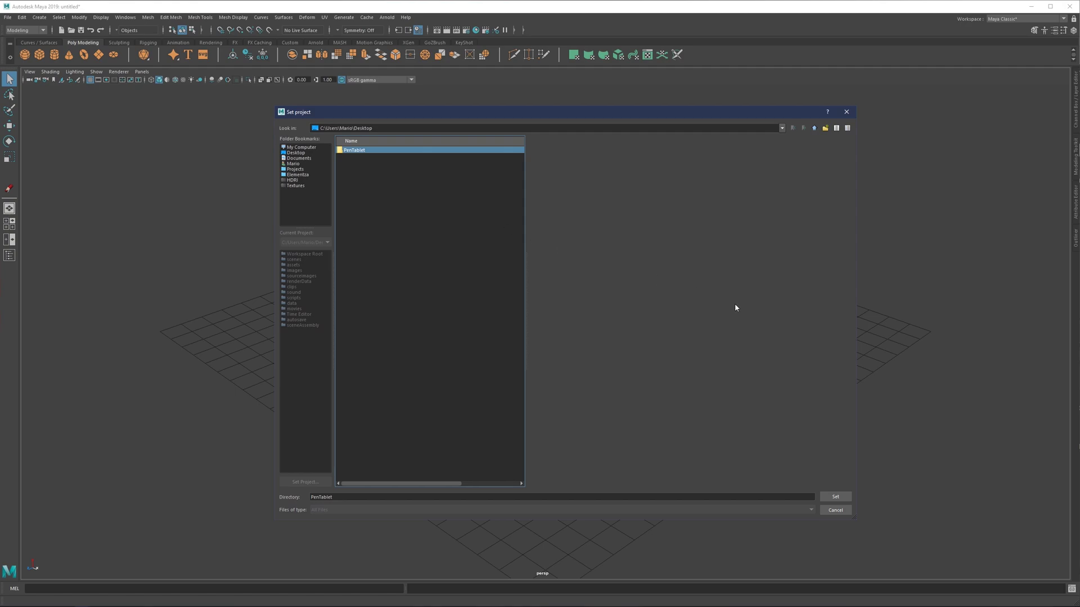
click(836, 496)
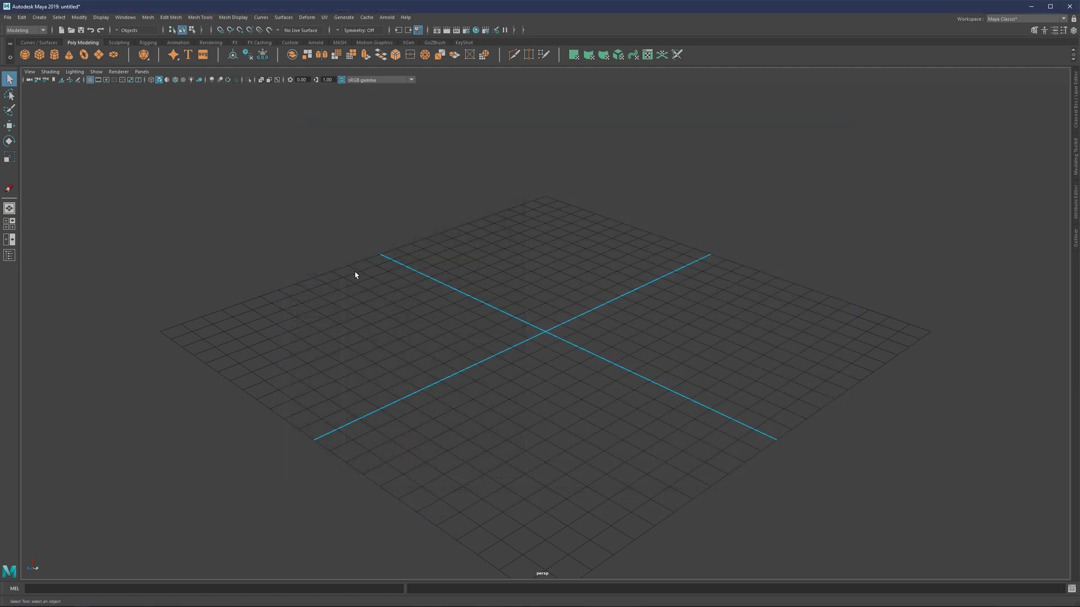
click(8, 17)
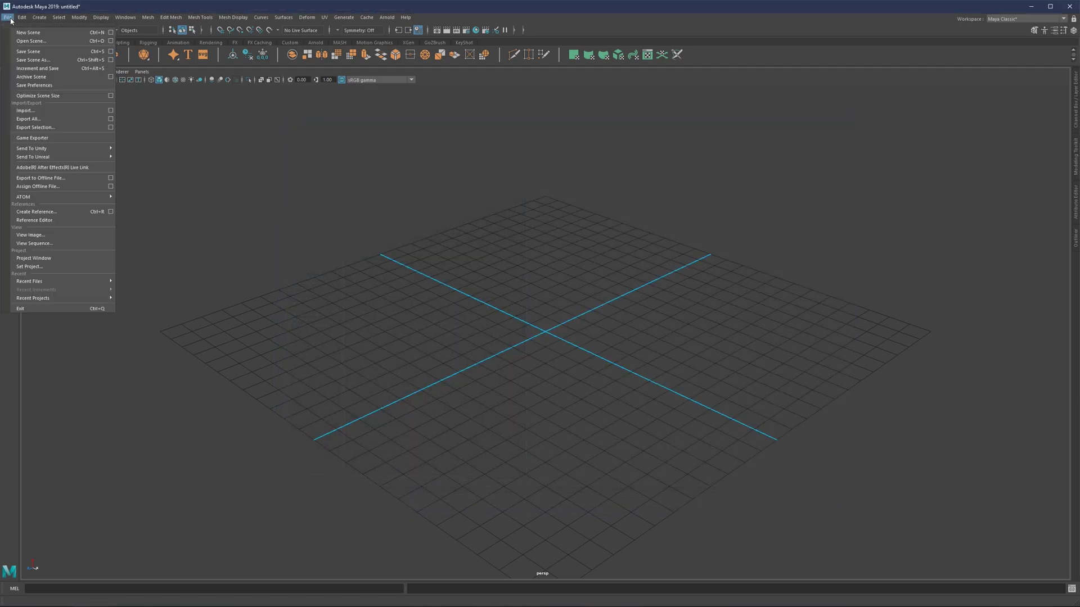
click(32, 59)
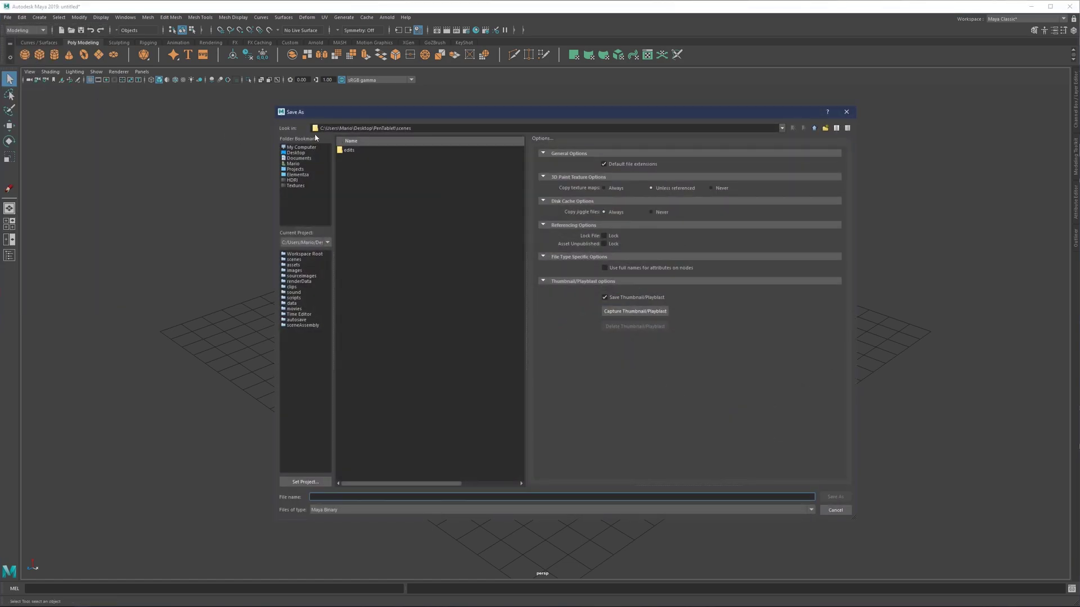
click(322, 243)
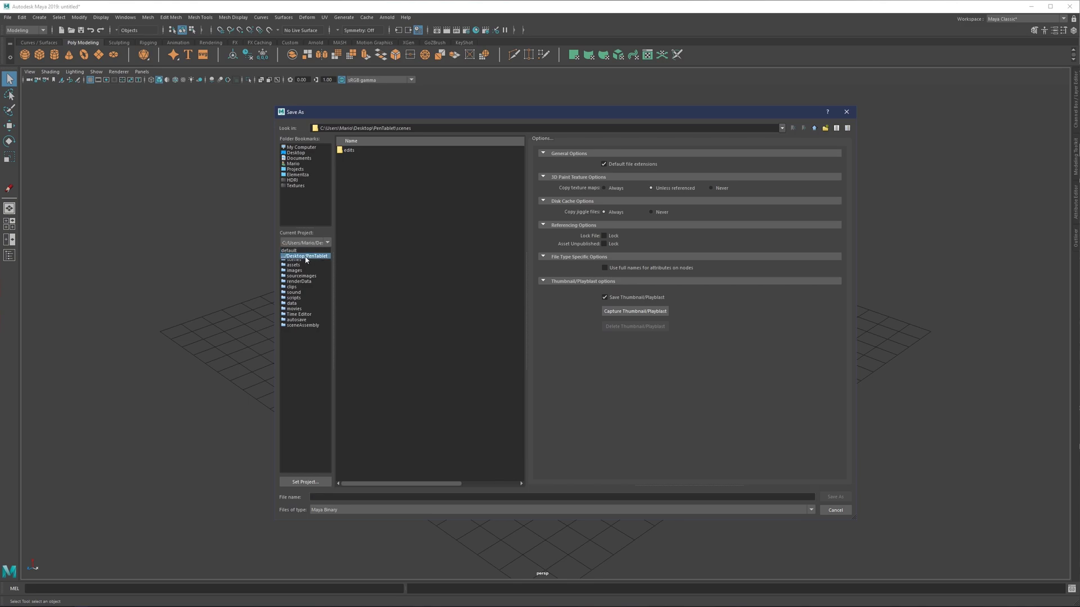
click(303, 353)
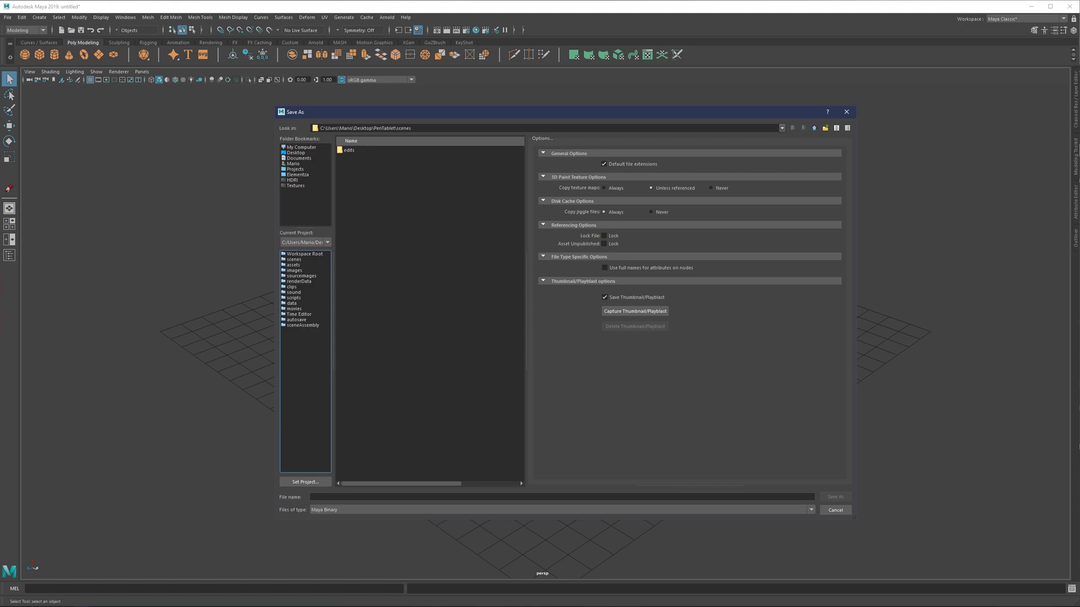
key(alt+Tab)
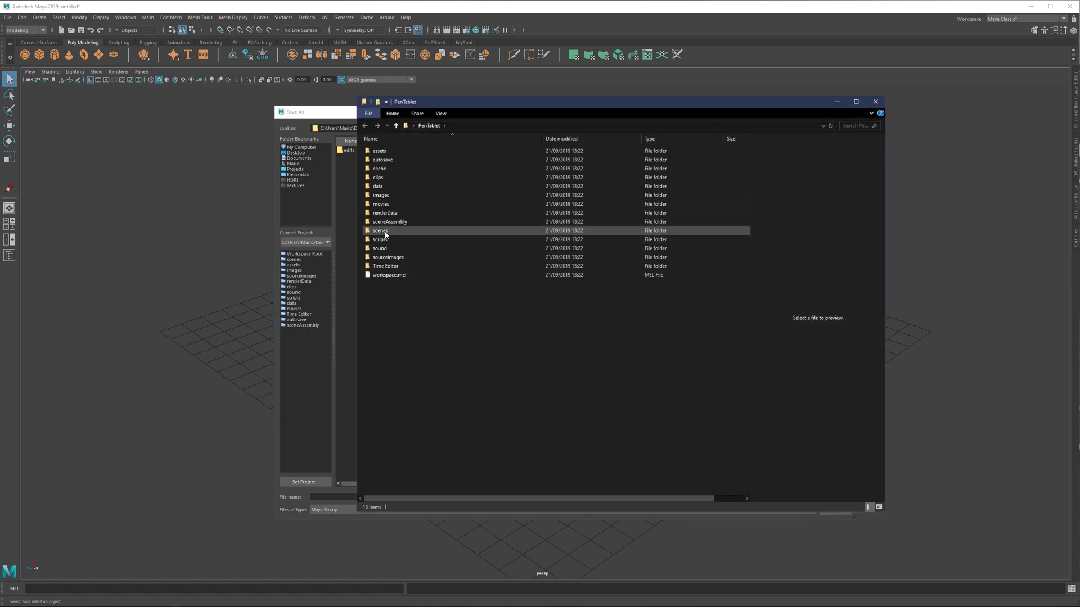
double_click(382, 231)
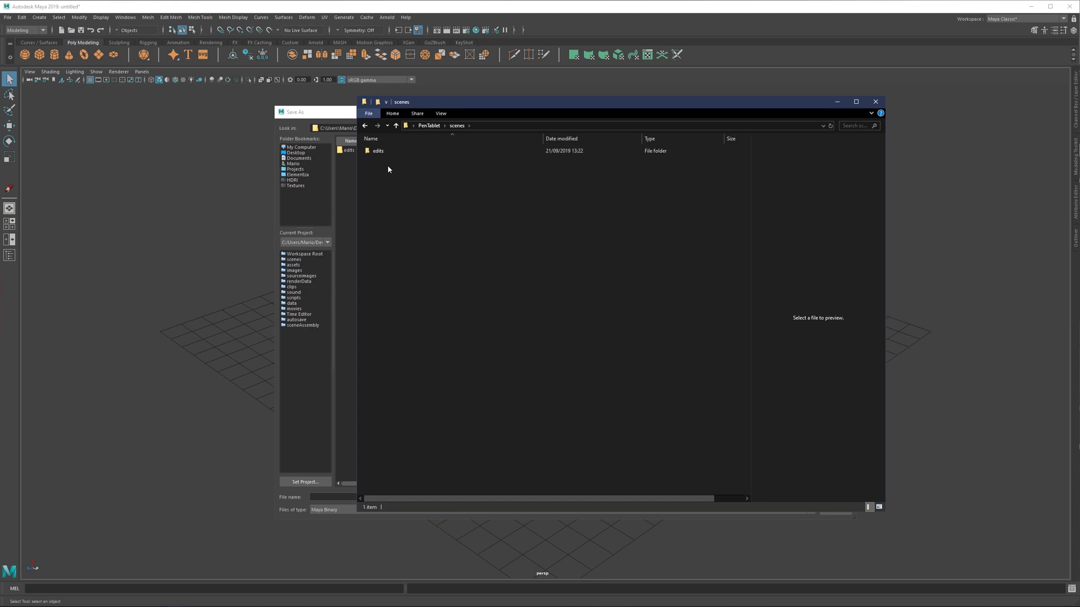
click(875, 102)
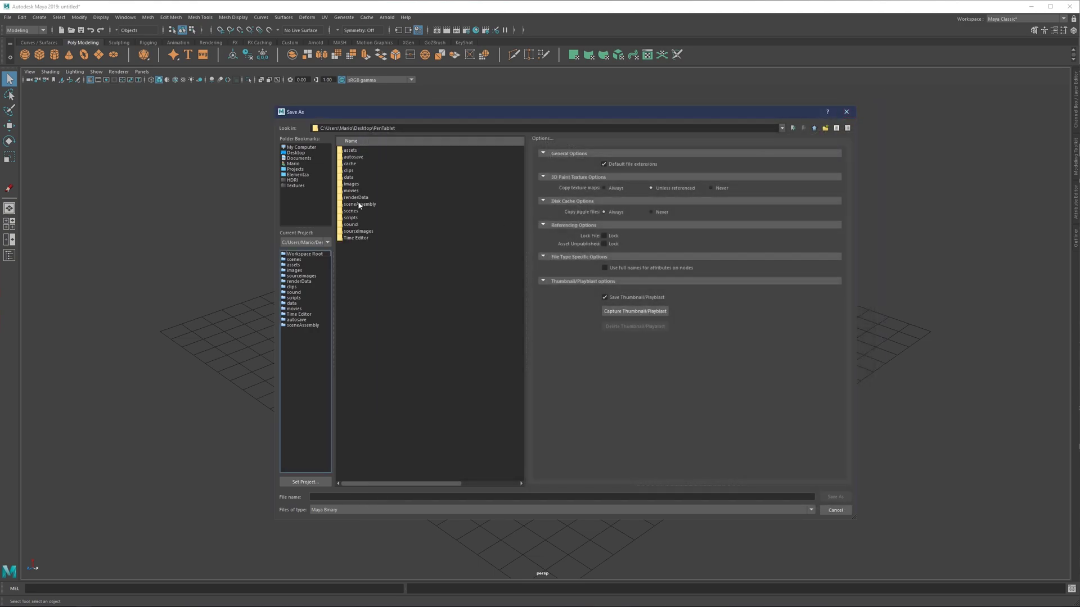
Step: Dismiss the open save dialog, then save the scene as Pen_1.mb in PenTablet's scenes folder
click(850, 111)
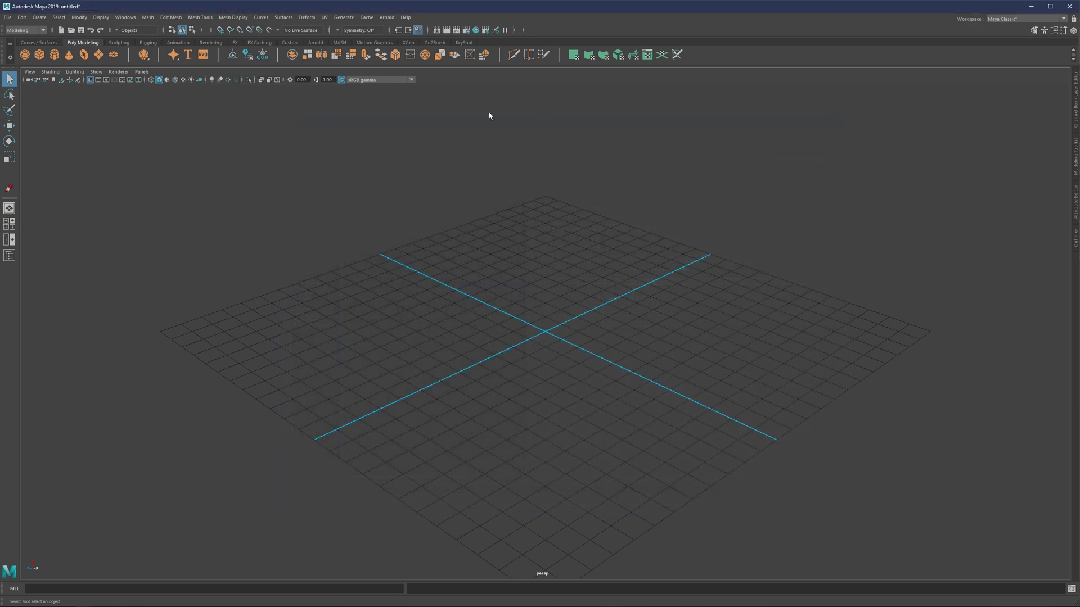
click(8, 17)
click(37, 60)
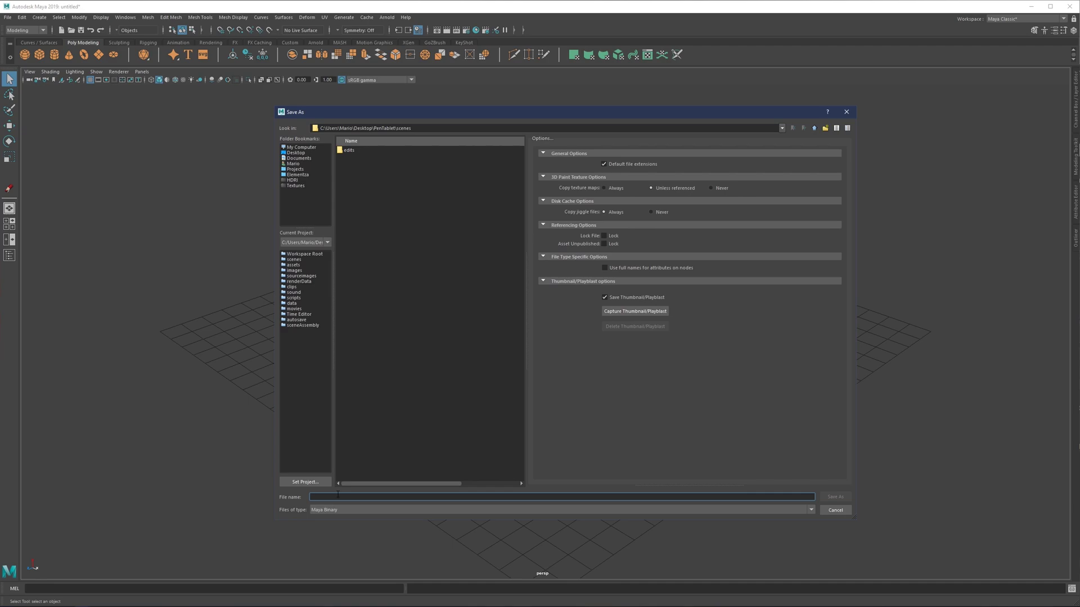
text(Pen_1)
drag(441, 116, 396, 97)
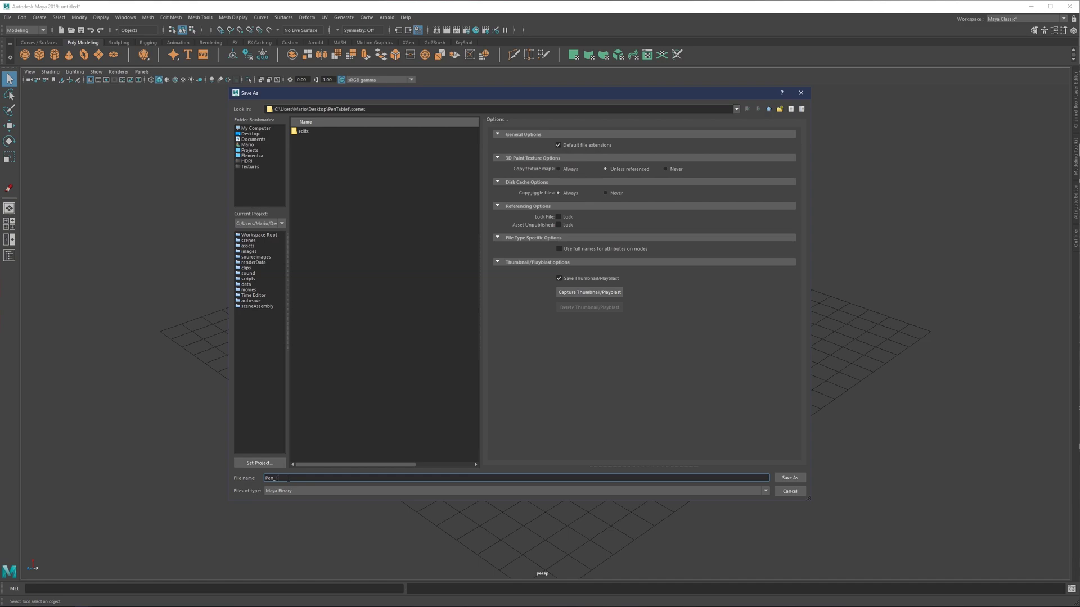
drag(290, 478, 216, 478)
click(290, 478)
click(789, 478)
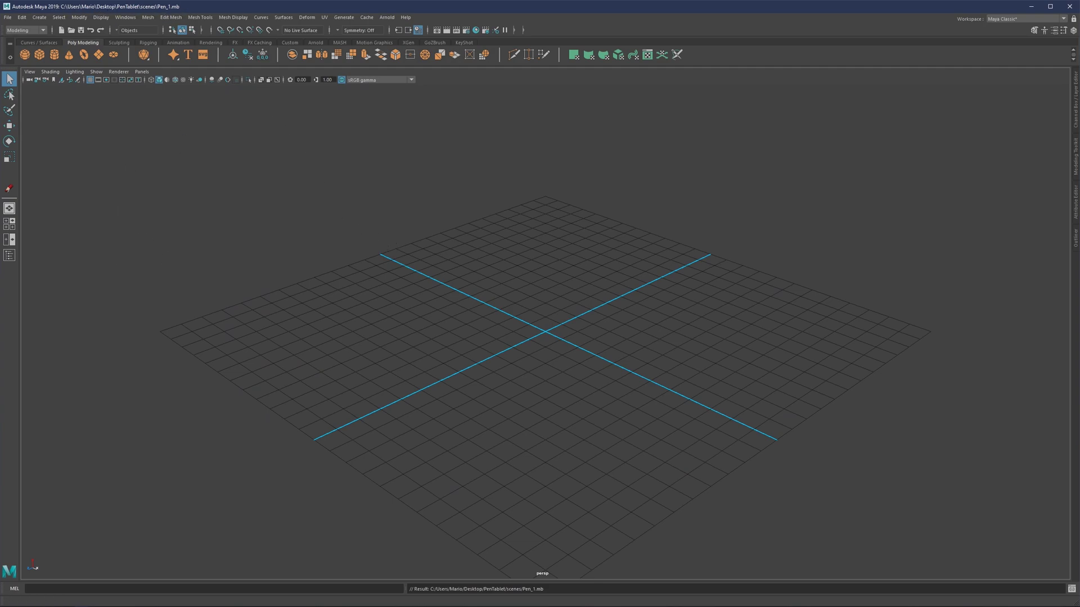
key(alt+Tab)
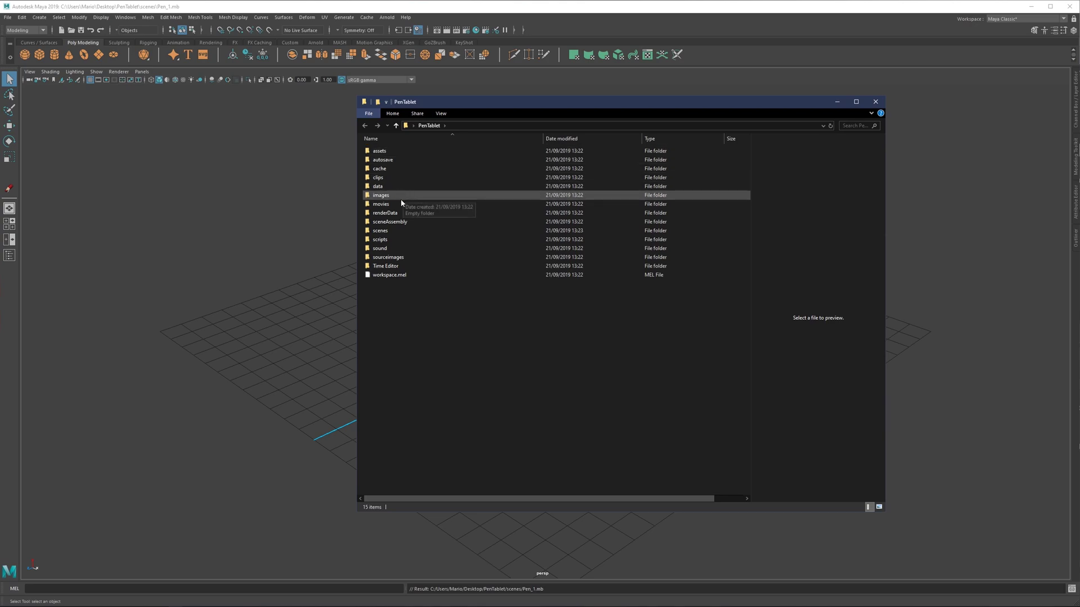
double_click(387, 231)
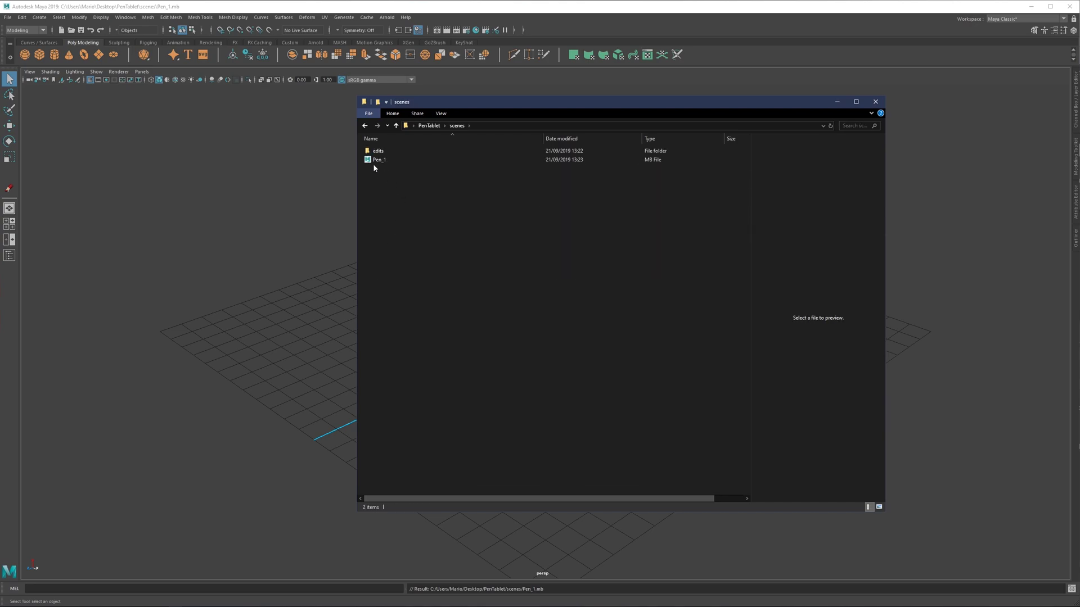
click(875, 102)
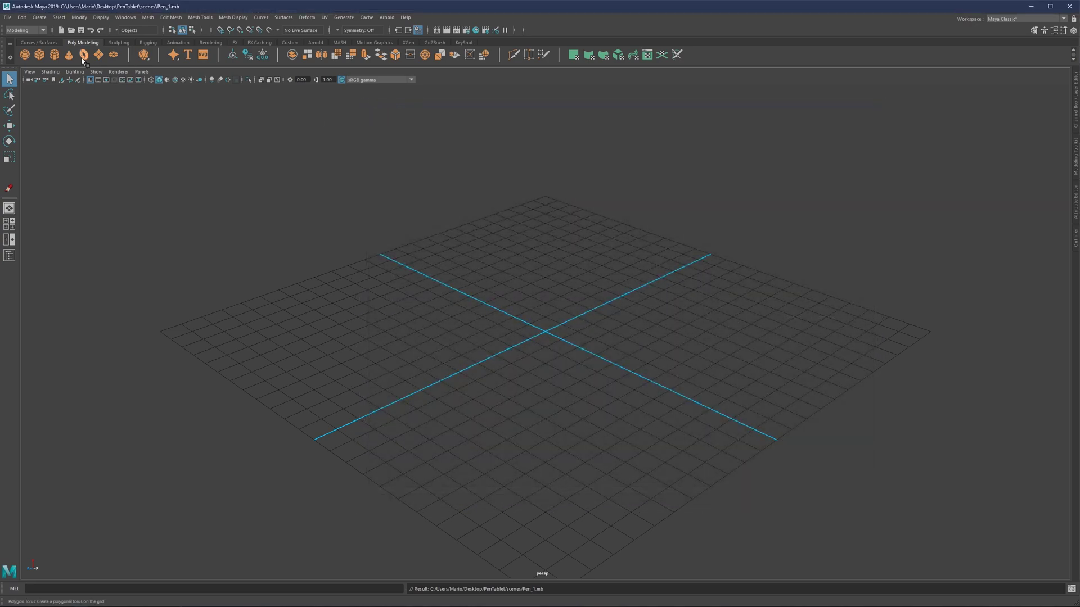
click(8, 17)
click(30, 41)
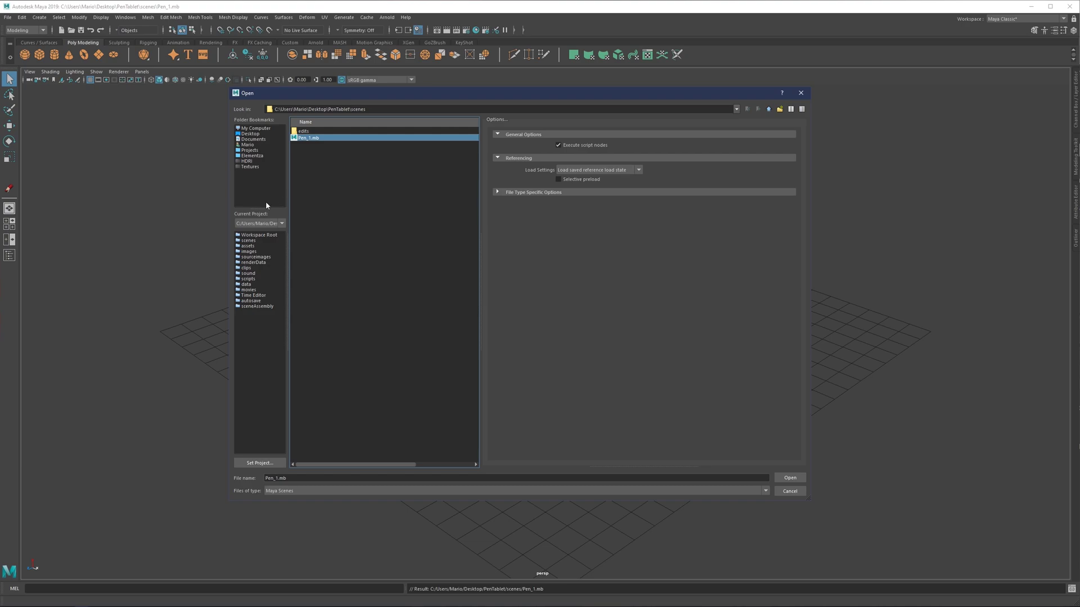
click(244, 224)
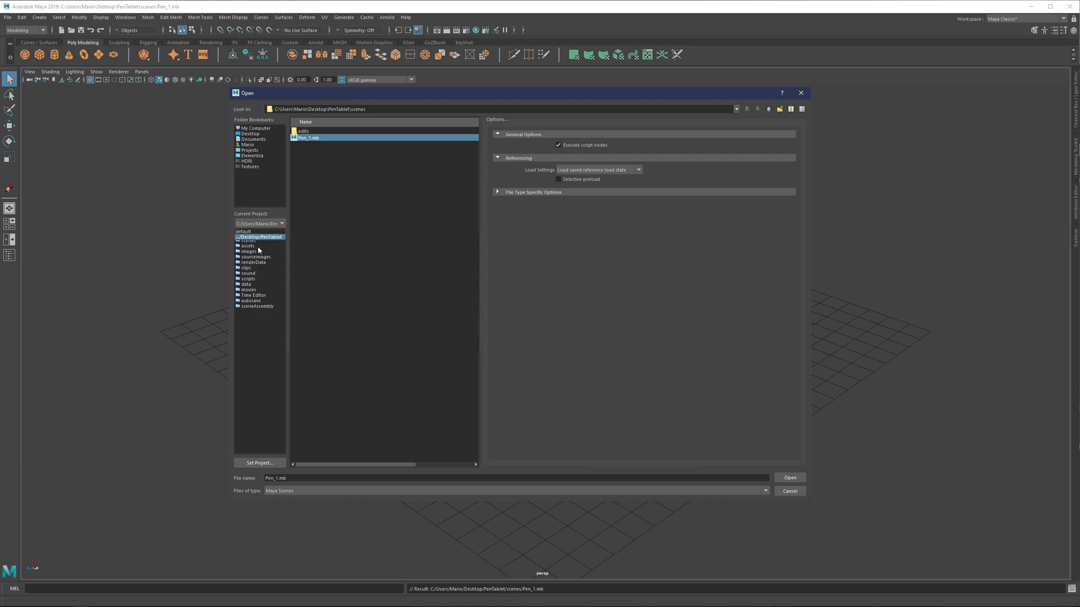
click(348, 368)
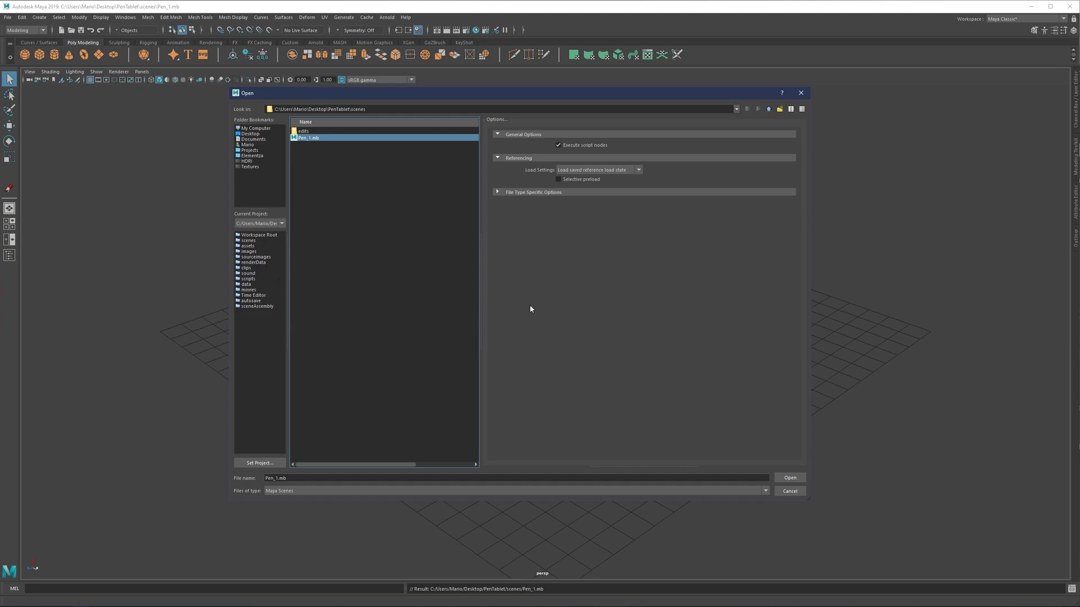
click(249, 251)
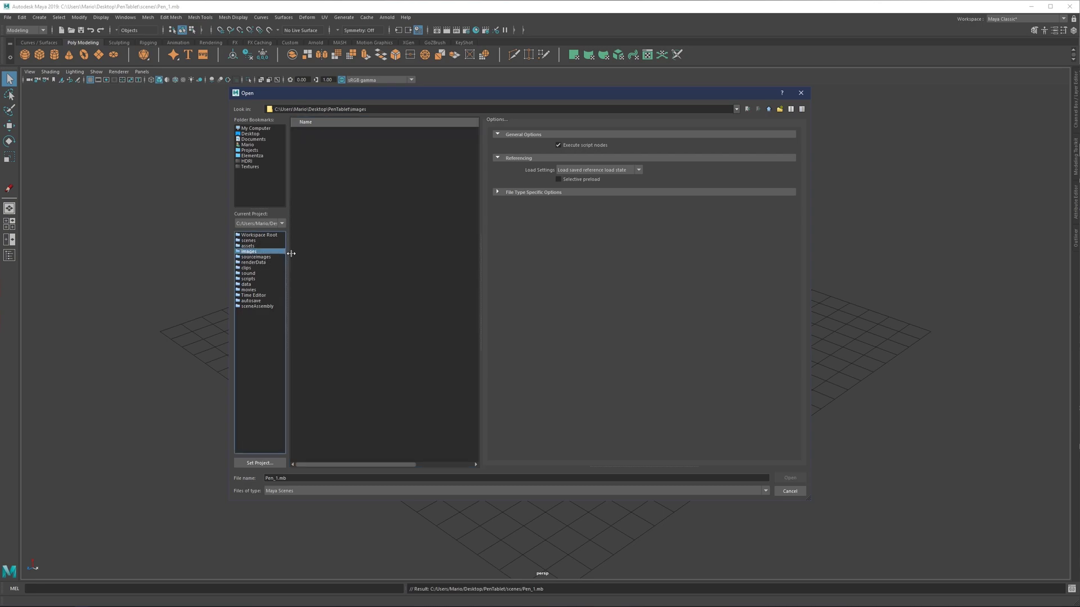
click(791, 491)
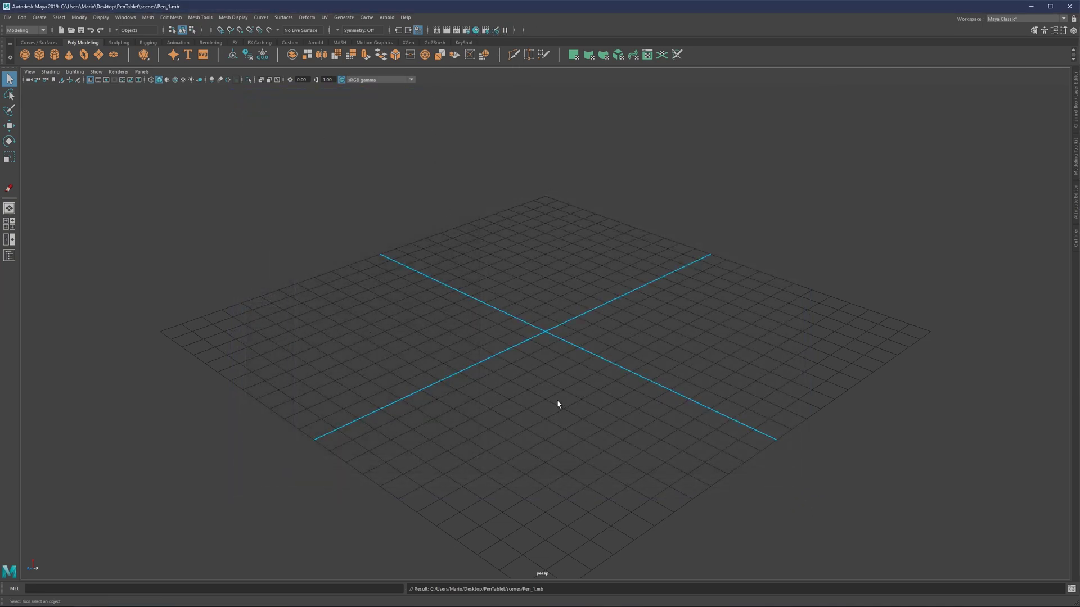
click(387, 17)
click(404, 42)
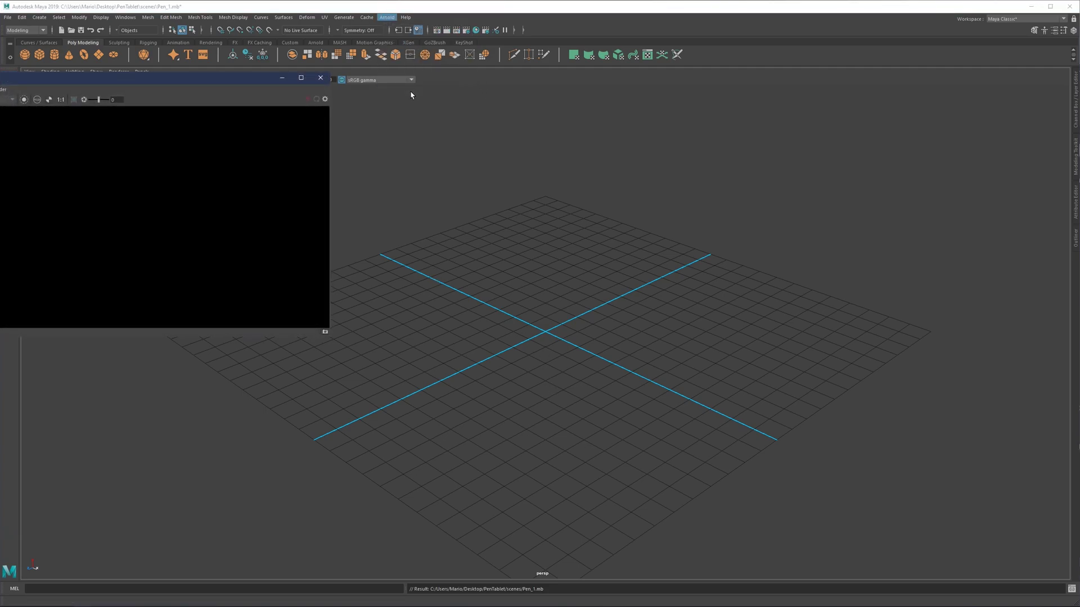
drag(189, 81, 558, 117)
click(309, 124)
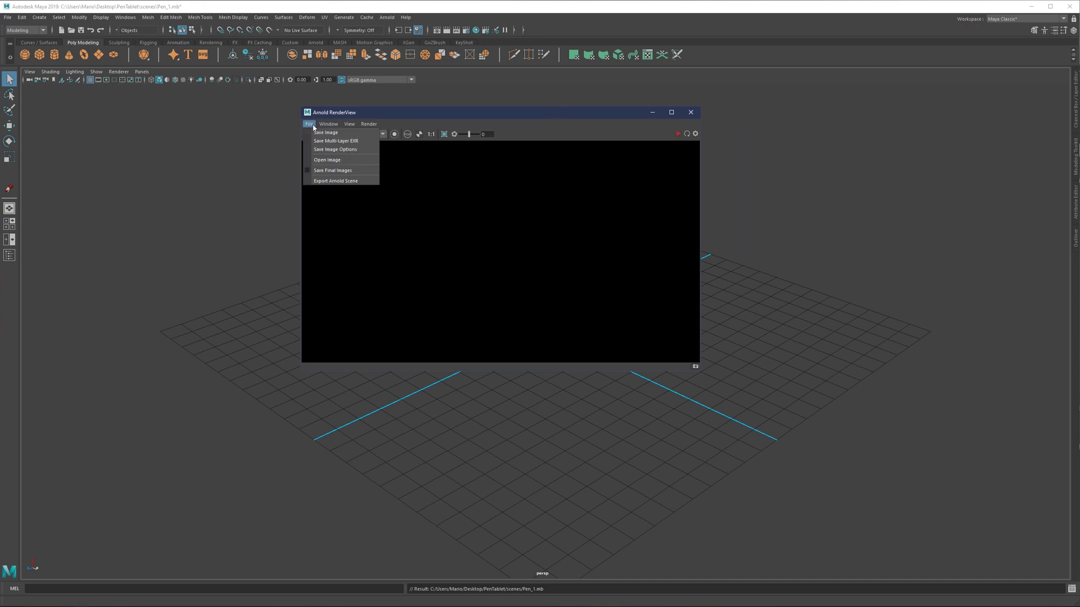
click(329, 134)
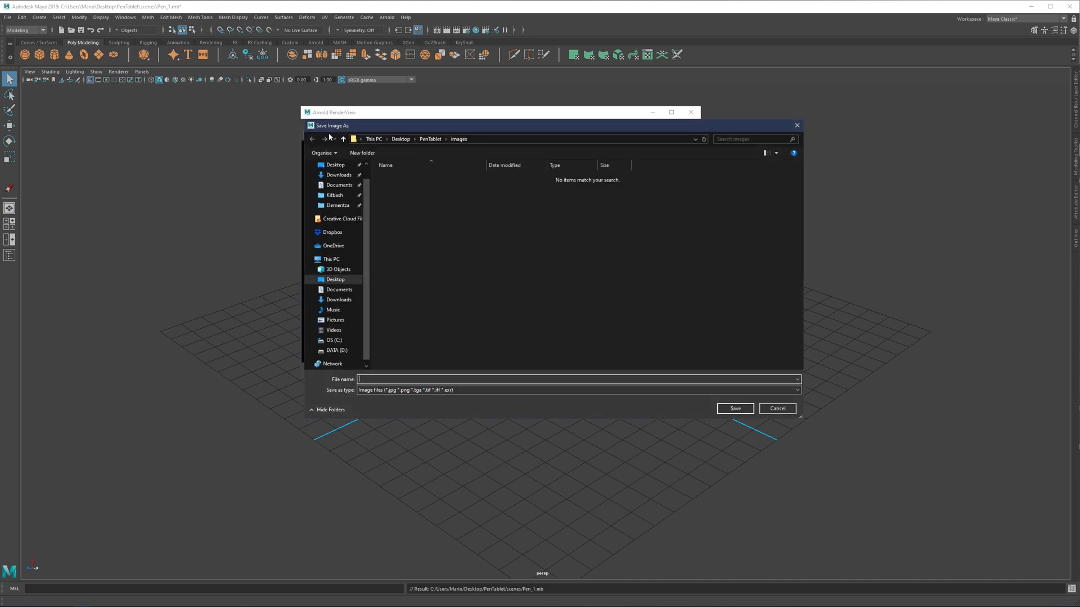
click(777, 409)
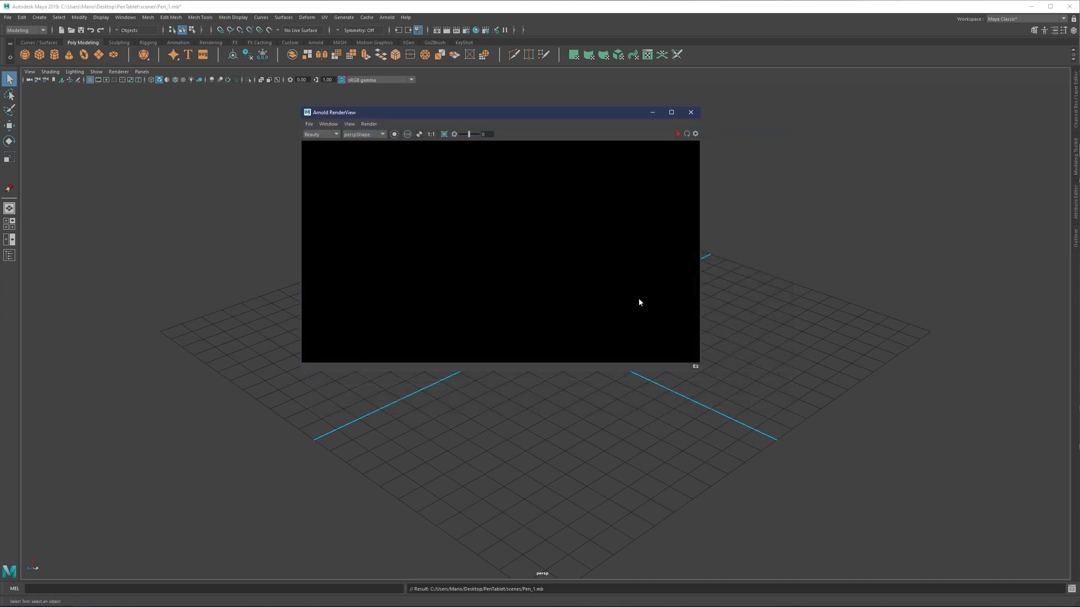
click(690, 112)
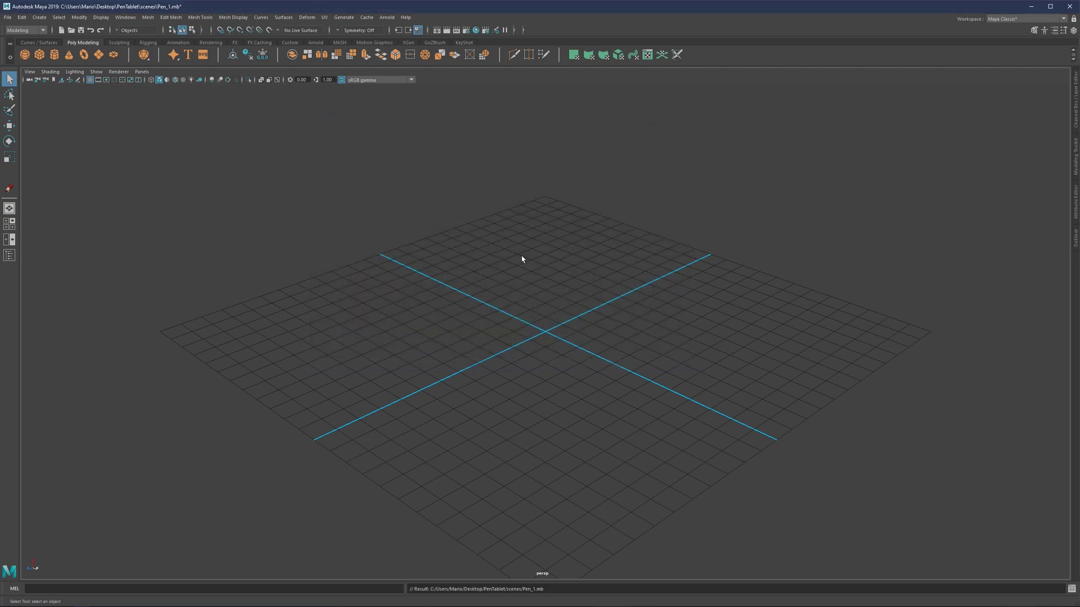